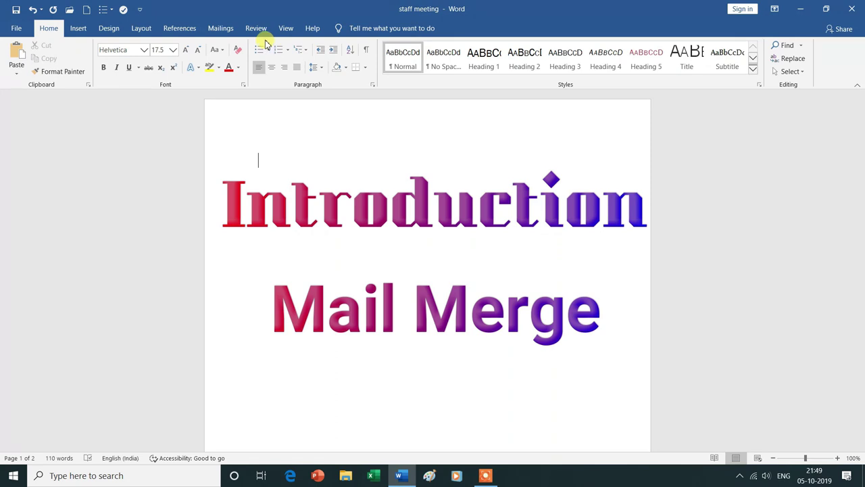
# - Show the mail merge document types from the Mailings tab's Start Mail Merge list
pyautogui.click(222, 29)
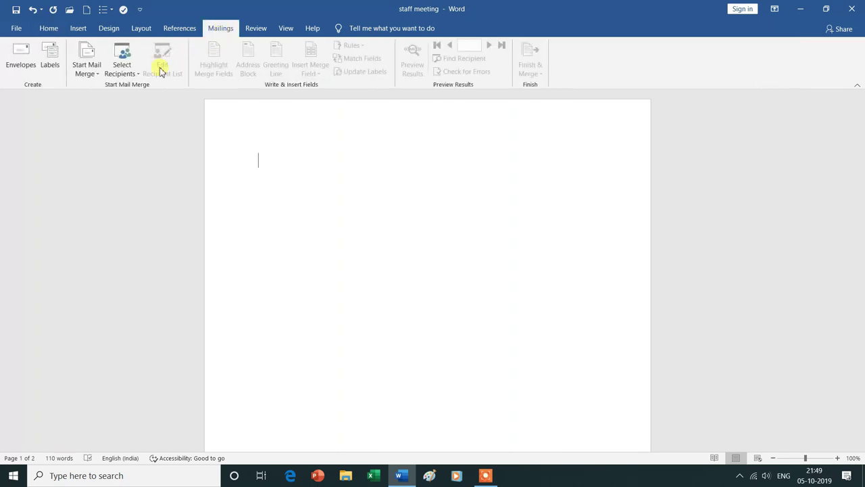
pyautogui.click(98, 79)
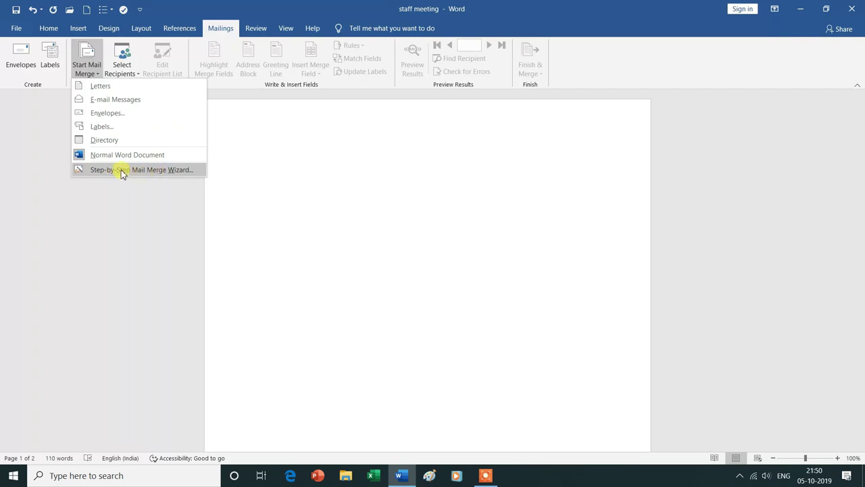
# - Launch the Step-by-Step Mail Merge Wizard with Letters and look through the circular
pyautogui.click(121, 170)
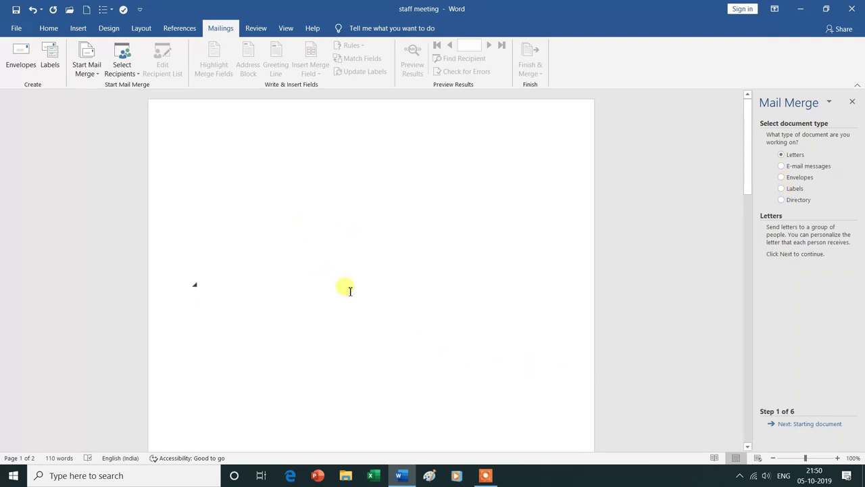
pyautogui.scroll(-3, 351, 291)
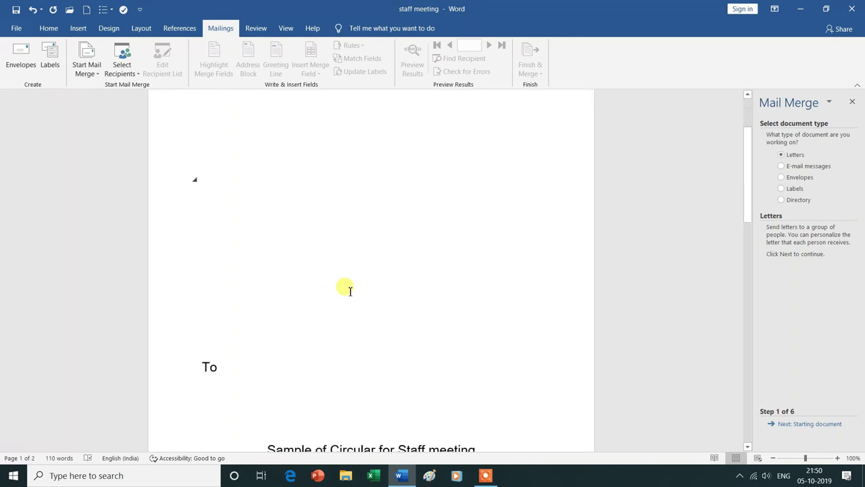
pyautogui.scroll(-3, 350, 291)
pyautogui.scroll(-4, 350, 291)
pyautogui.scroll(2, 350, 290)
pyautogui.scroll(-1, 351, 291)
pyautogui.scroll(-2, 350, 290)
pyautogui.scroll(-2, 351, 291)
pyautogui.scroll(-1, 351, 291)
pyautogui.scroll(-2, 350, 291)
pyautogui.scroll(-2, 350, 291)
pyautogui.scroll(-3, 350, 290)
pyautogui.scroll(-3, 350, 290)
pyautogui.scroll(3, 350, 291)
pyautogui.scroll(5, 351, 290)
pyautogui.scroll(5, 350, 290)
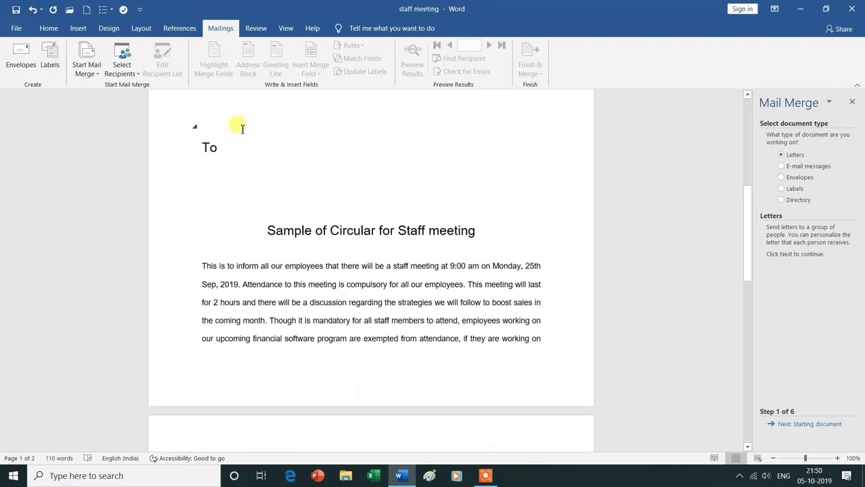
# - Place the insertion point before the To line and advance the wizard to step 2
pyautogui.click(202, 147)
pyautogui.scroll(-1, 194, 145)
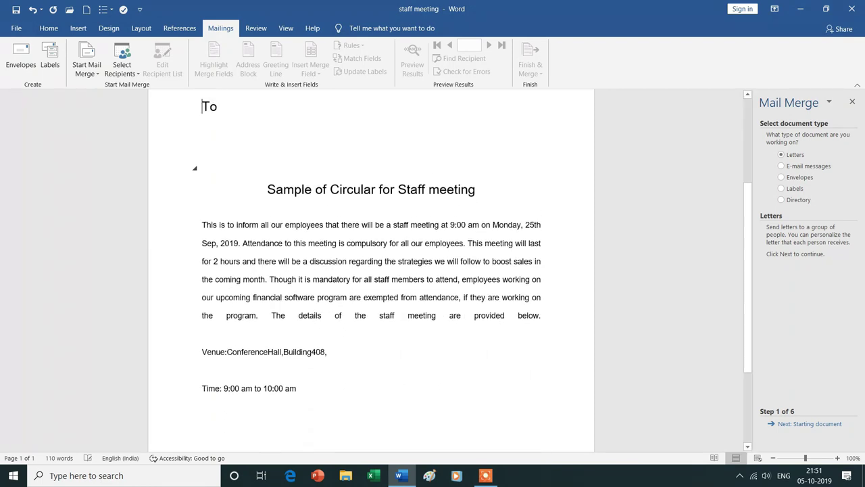
pyautogui.click(202, 105)
pyautogui.click(202, 108)
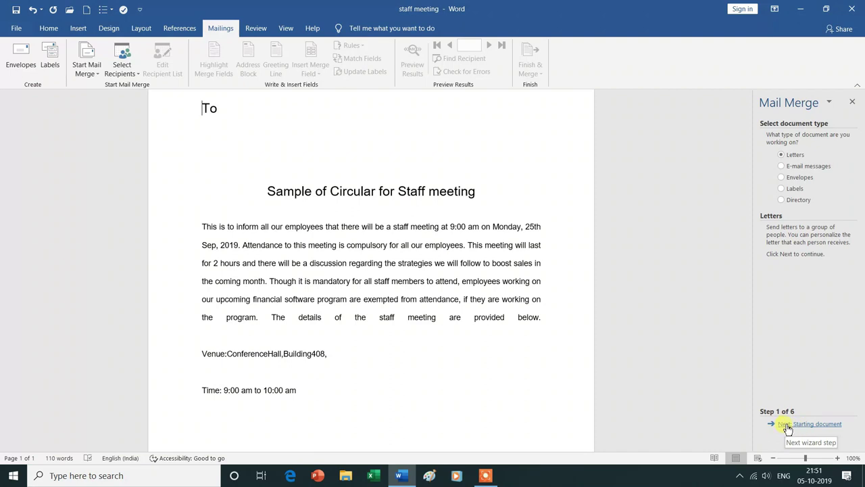
pyautogui.click(787, 426)
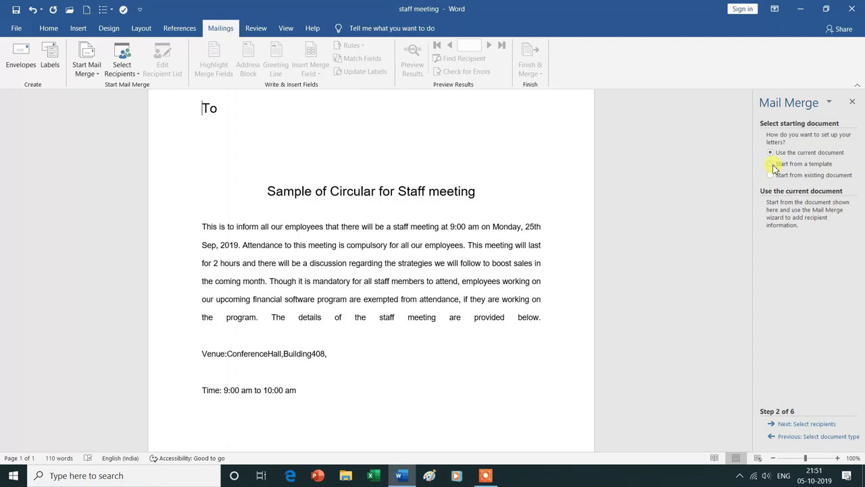
# - Try a template, close the template chooser, and use the current circular as the starting document
pyautogui.click(771, 164)
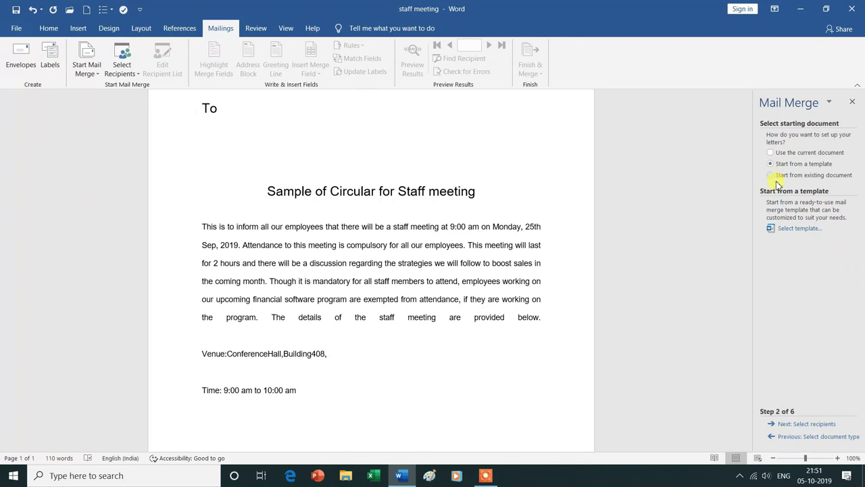
pyautogui.click(796, 231)
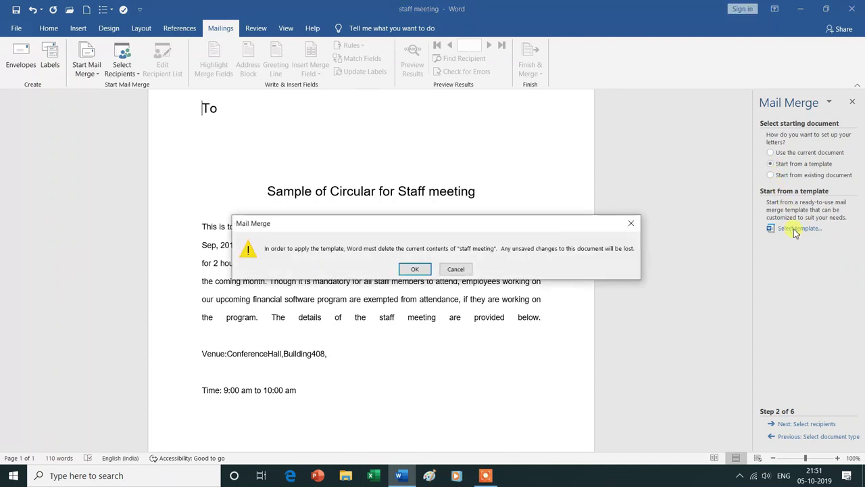
pyautogui.click(414, 269)
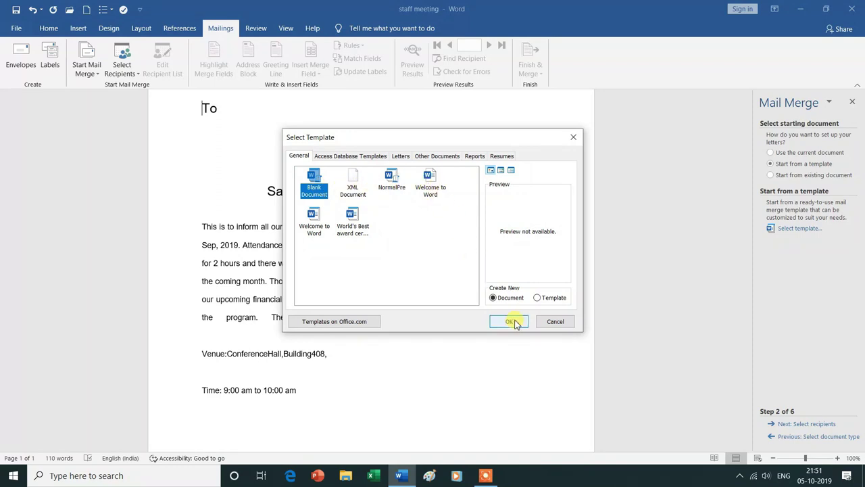
pyautogui.click(554, 323)
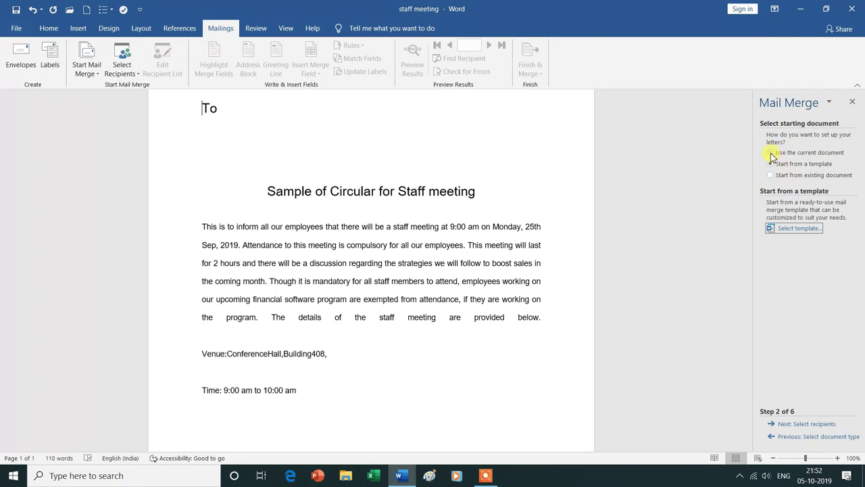
pyautogui.click(771, 153)
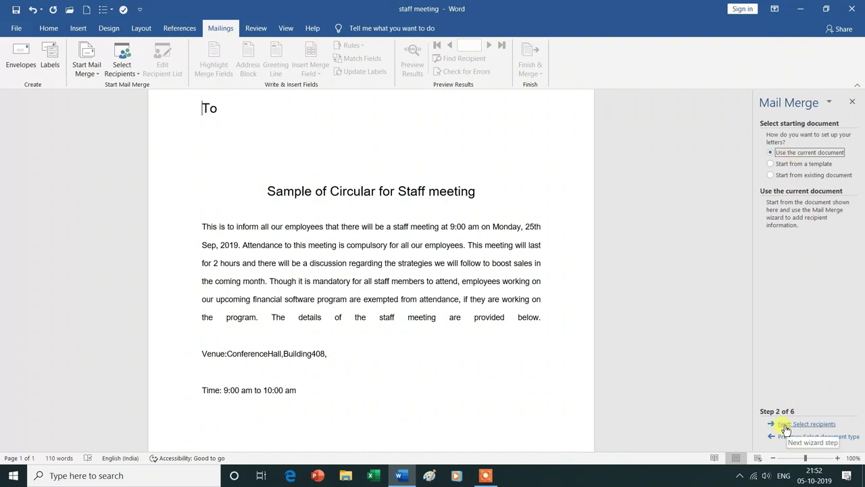
# - Go to recipient selection, choose Type a new list, and create a new address list
pyautogui.click(785, 425)
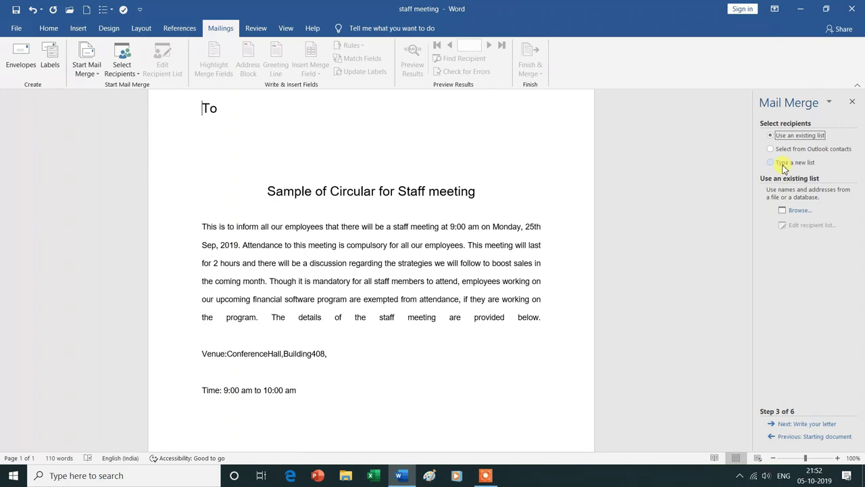
pyautogui.click(772, 163)
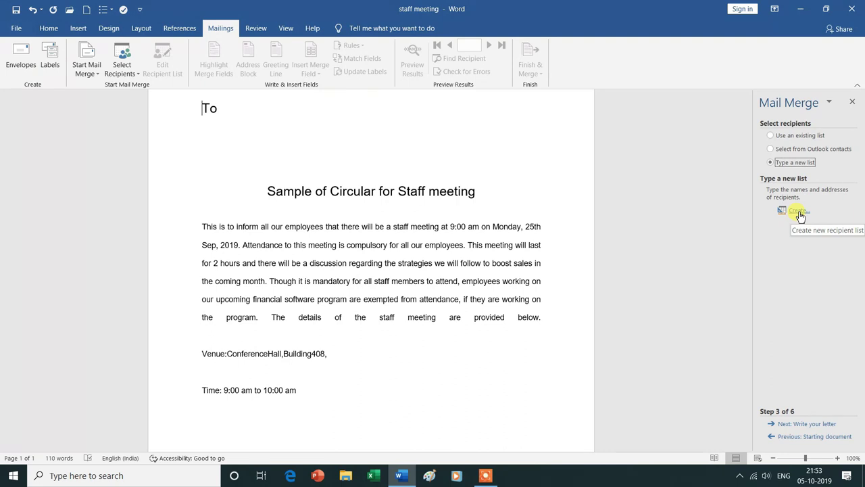
pyautogui.click(799, 212)
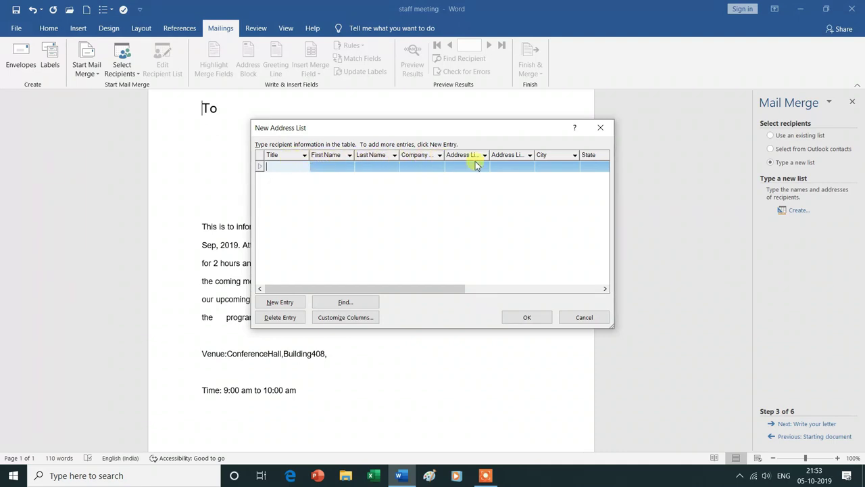
pyautogui.click(604, 288)
pyautogui.click(604, 288)
pyautogui.click(604, 289)
pyautogui.click(604, 289)
pyautogui.click(604, 288)
pyautogui.click(605, 288)
pyautogui.click(604, 288)
pyautogui.click(605, 289)
pyautogui.click(604, 288)
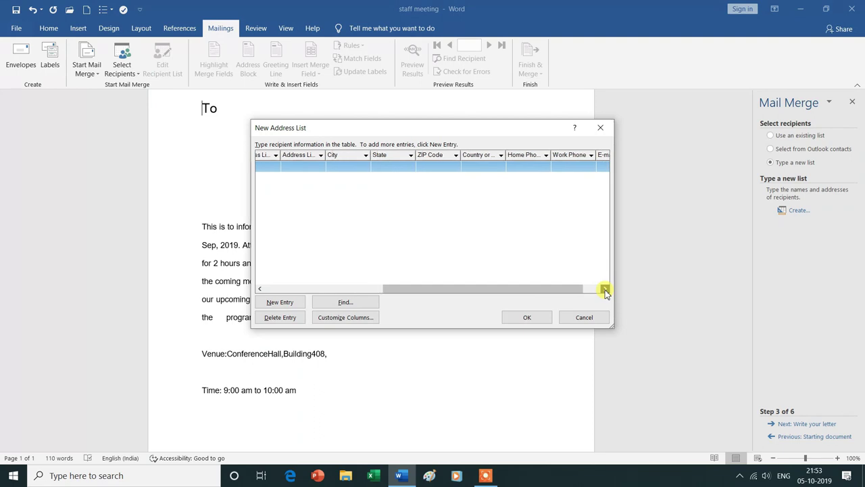
pyautogui.click(604, 289)
pyautogui.click(604, 288)
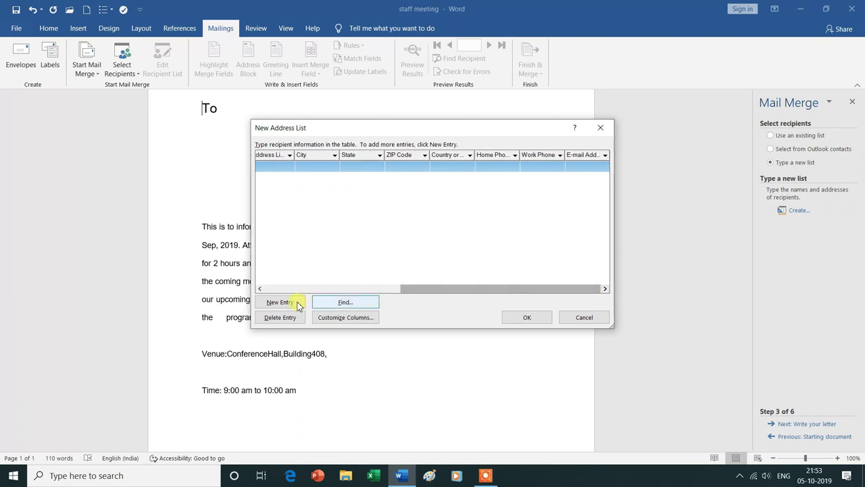
pyautogui.click(260, 289)
pyautogui.click(260, 289)
pyautogui.click(260, 289)
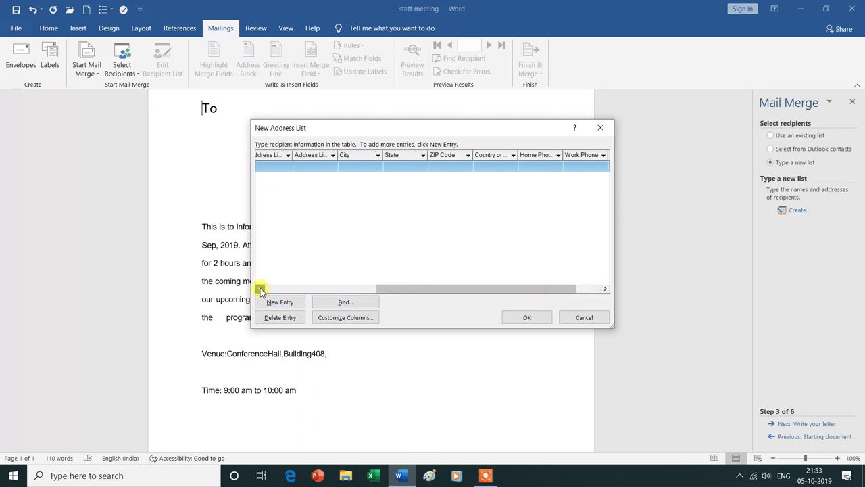
pyautogui.click(260, 289)
pyautogui.click(261, 289)
pyautogui.click(261, 288)
pyautogui.click(260, 289)
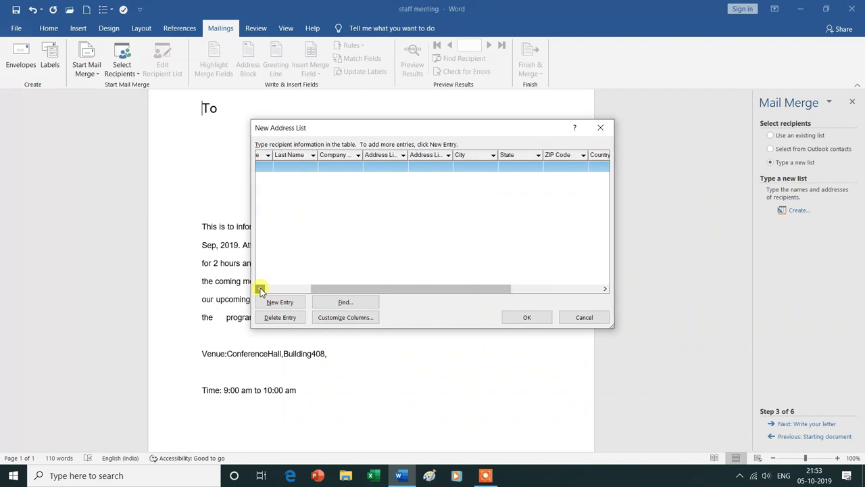
pyautogui.click(260, 289)
pyautogui.click(260, 289)
pyautogui.click(261, 288)
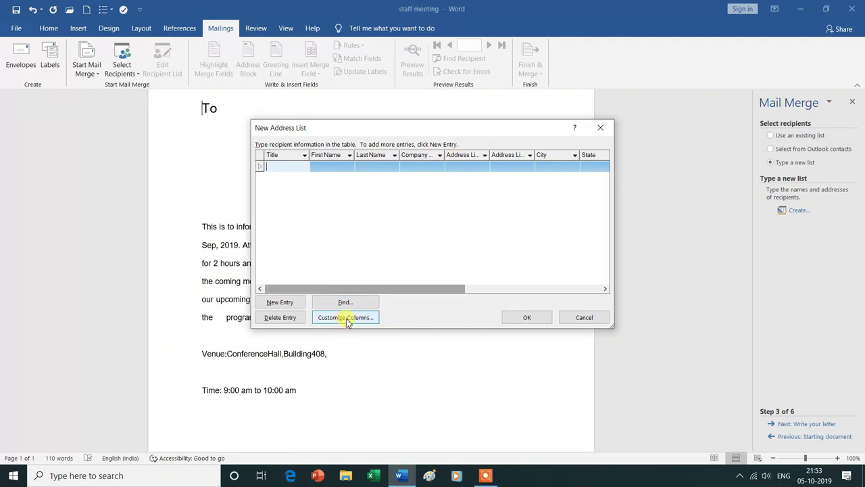
# - Open Customize Columns and delete the Title, First Name and Last Name fields
pyautogui.click(348, 319)
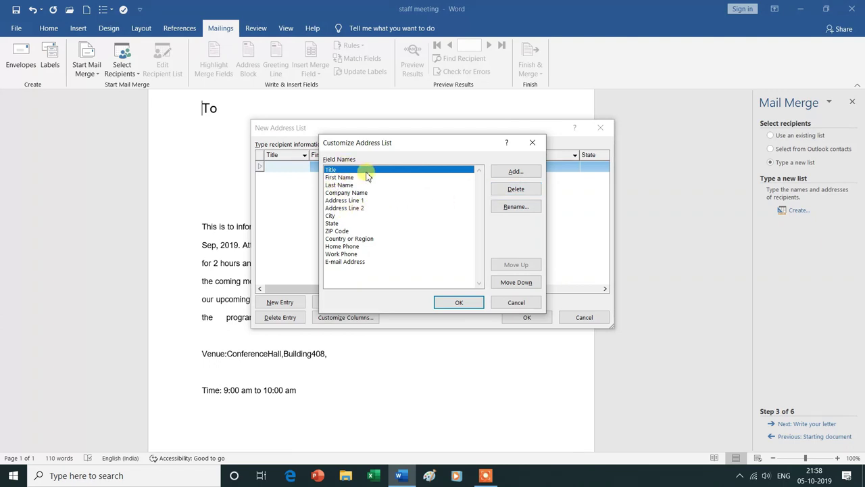
pyautogui.click(516, 191)
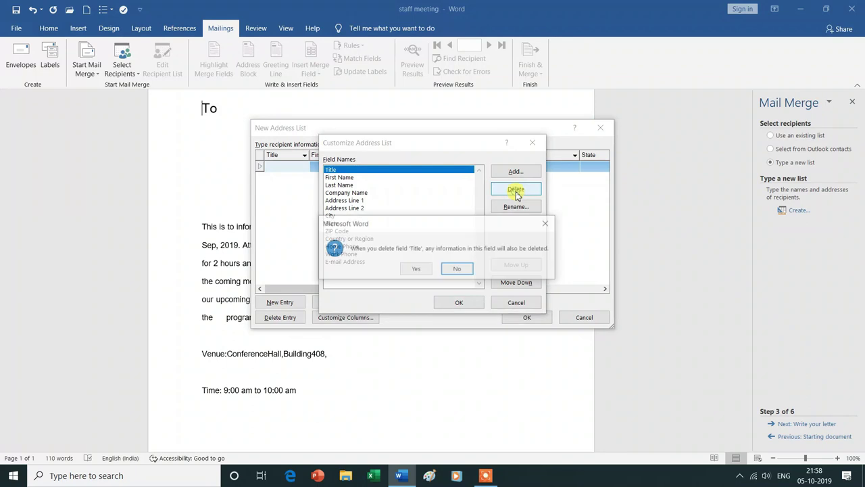
pyautogui.click(414, 269)
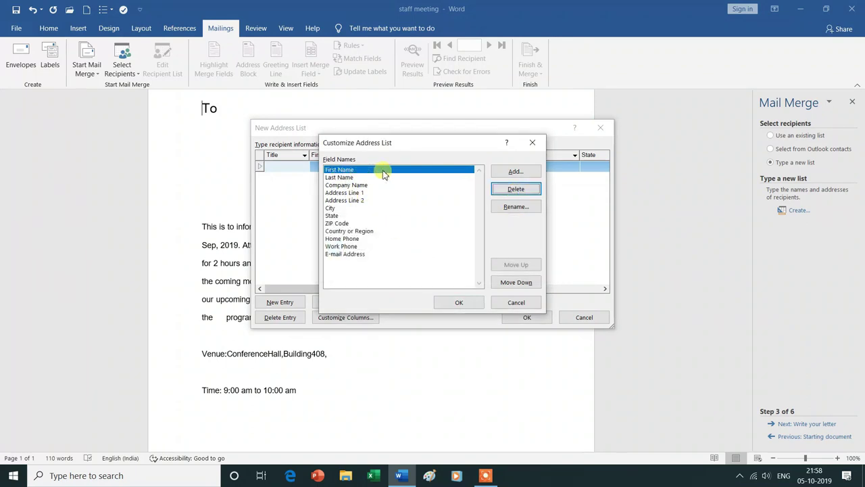
pyautogui.click(518, 189)
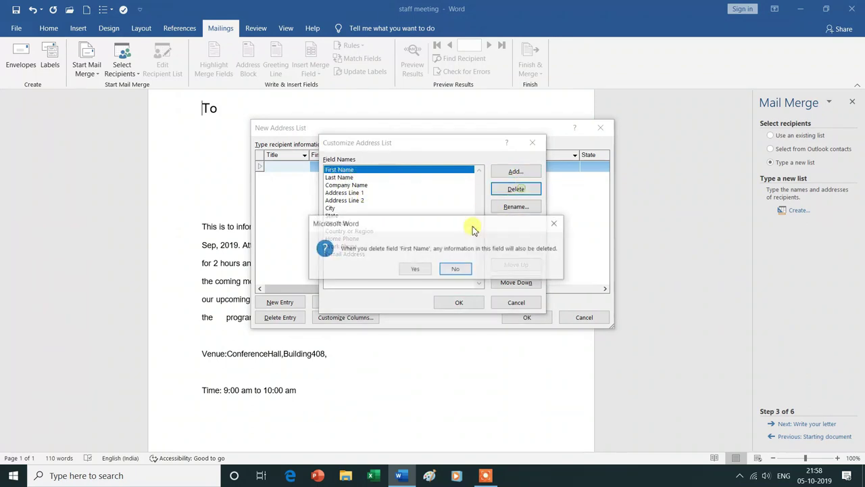
pyautogui.click(417, 269)
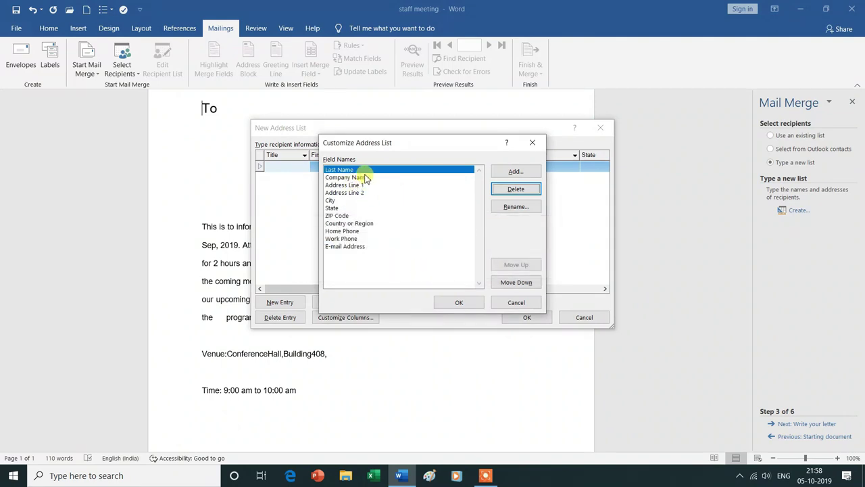
pyautogui.click(516, 191)
pyautogui.click(416, 269)
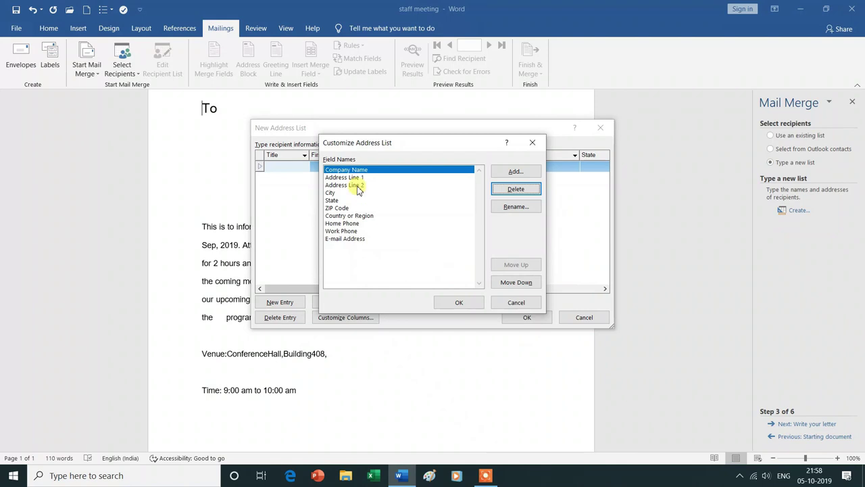
# - Delete the Company Name, Address Line 1, Address Line 2 and ZIP Code fields
pyautogui.click(515, 191)
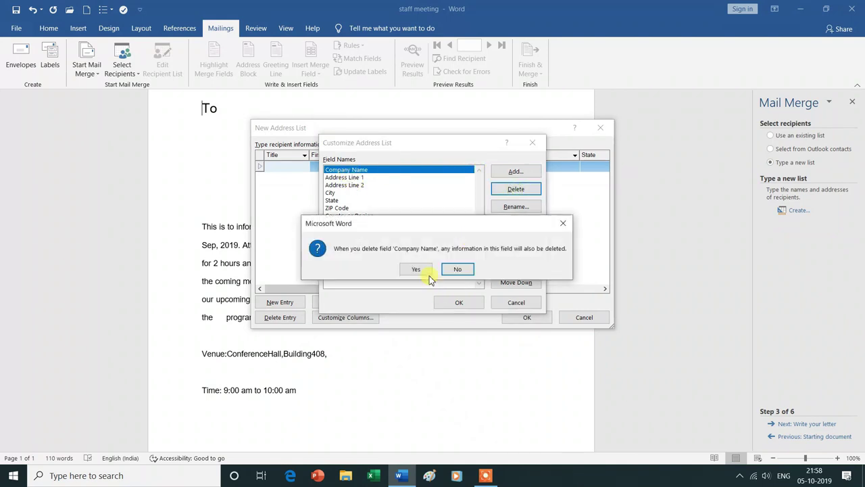
pyautogui.click(414, 269)
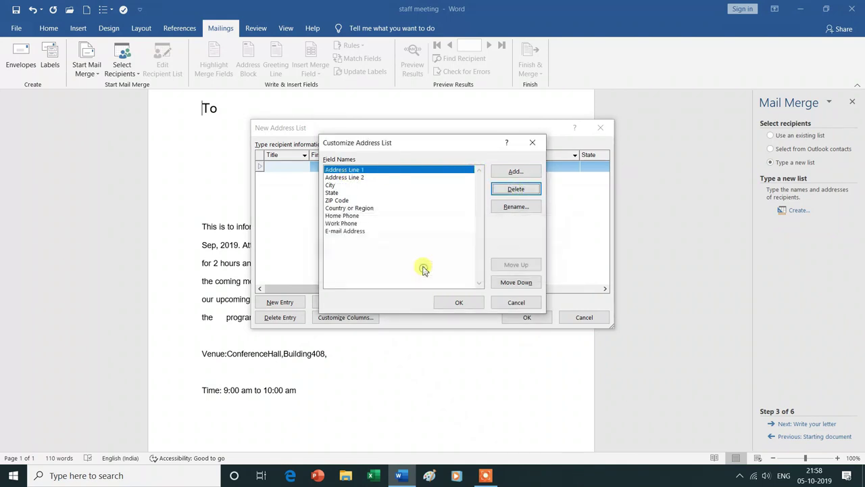
pyautogui.click(507, 194)
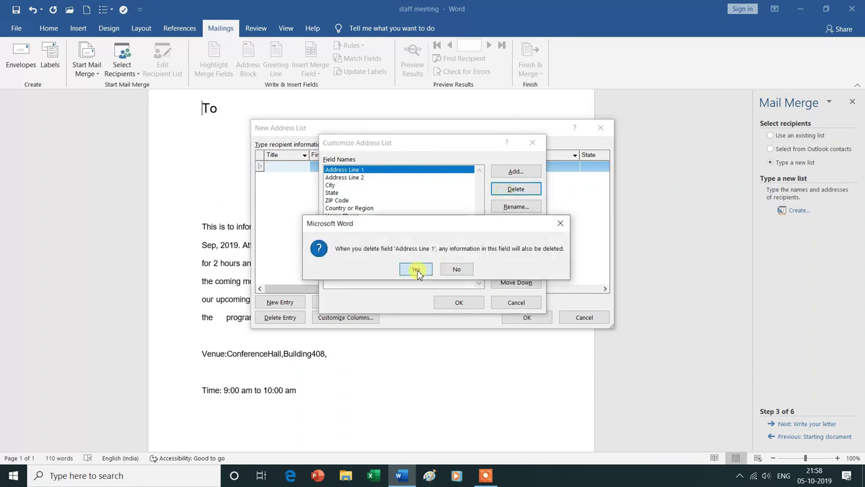
pyautogui.click(417, 271)
pyautogui.click(507, 188)
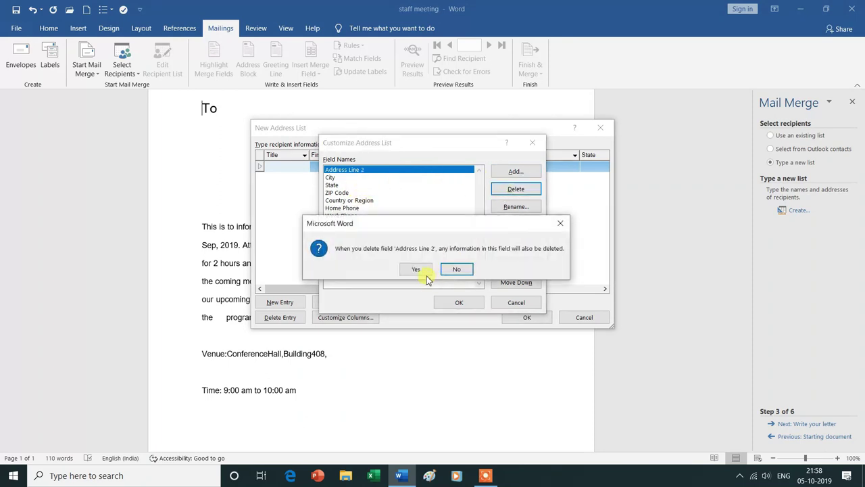
pyautogui.click(421, 270)
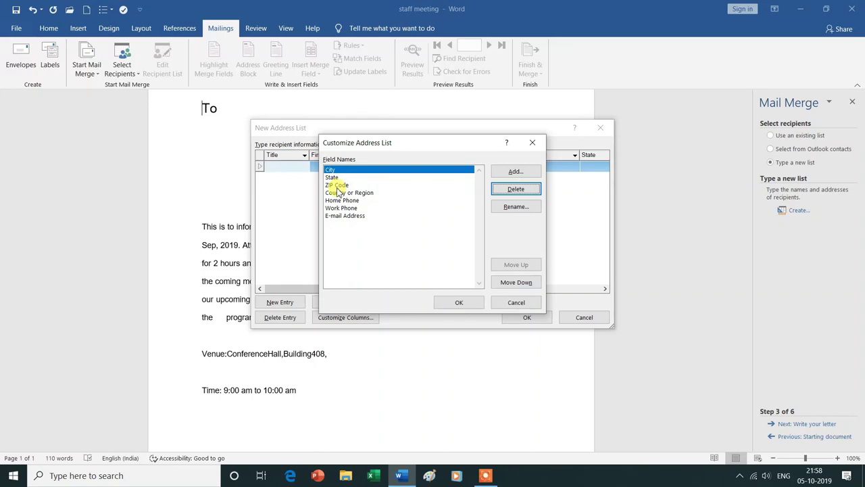
pyautogui.click(335, 185)
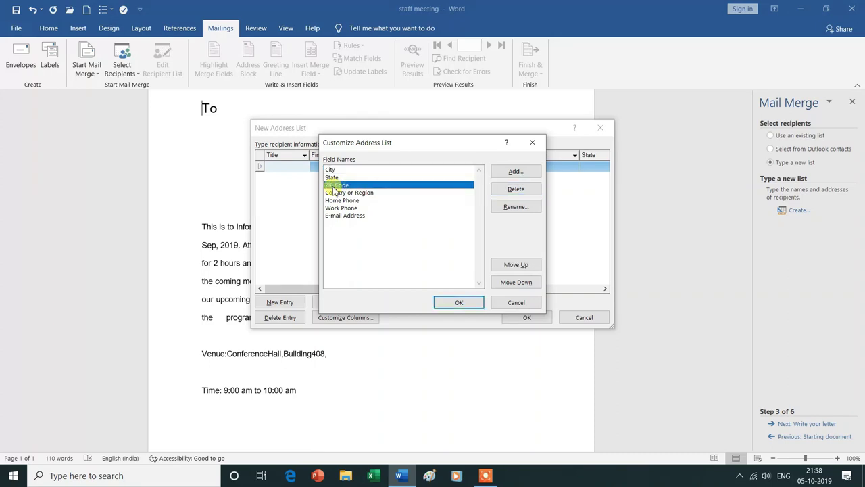
pyautogui.click(517, 190)
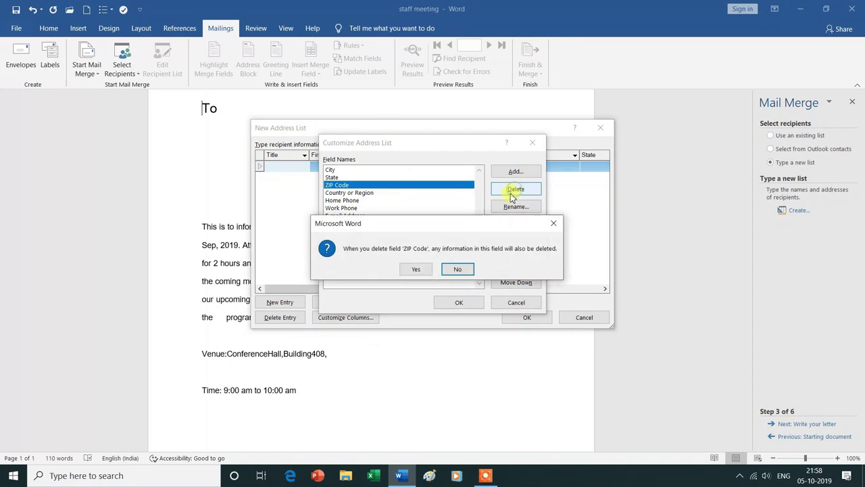
pyautogui.click(415, 269)
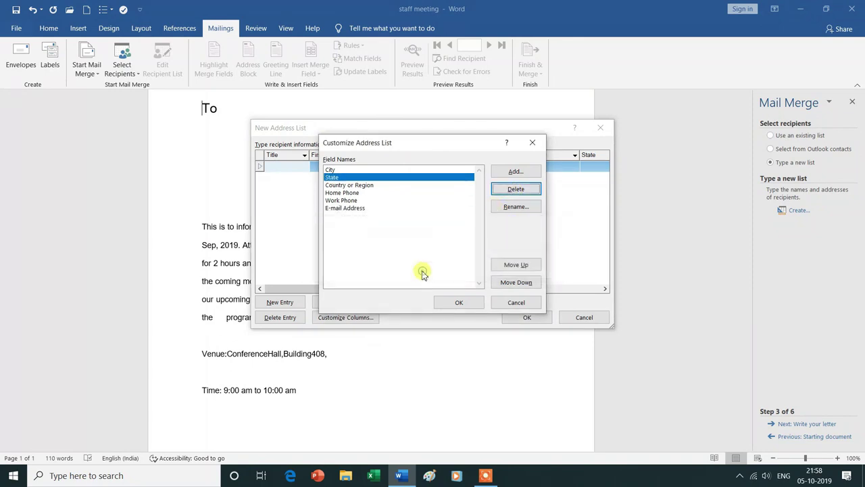
# - Delete the Country or Region, Home Phone, Work Phone and E-mail Address fields
pyautogui.click(342, 185)
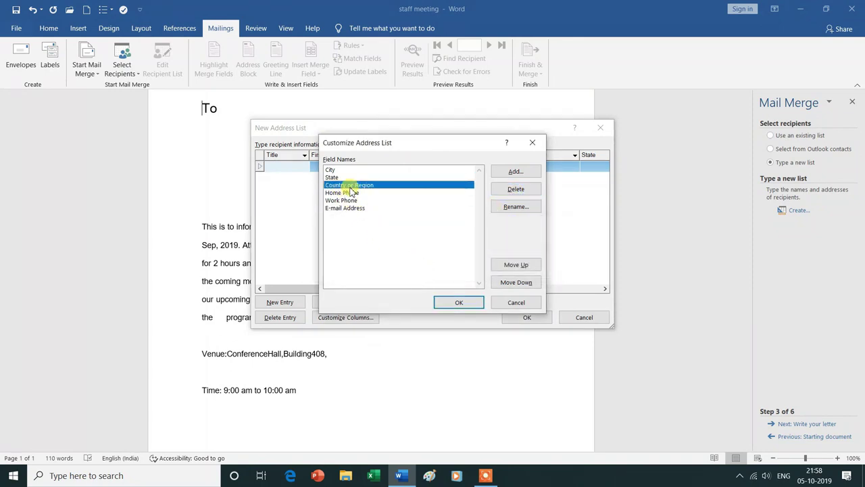
pyautogui.click(531, 193)
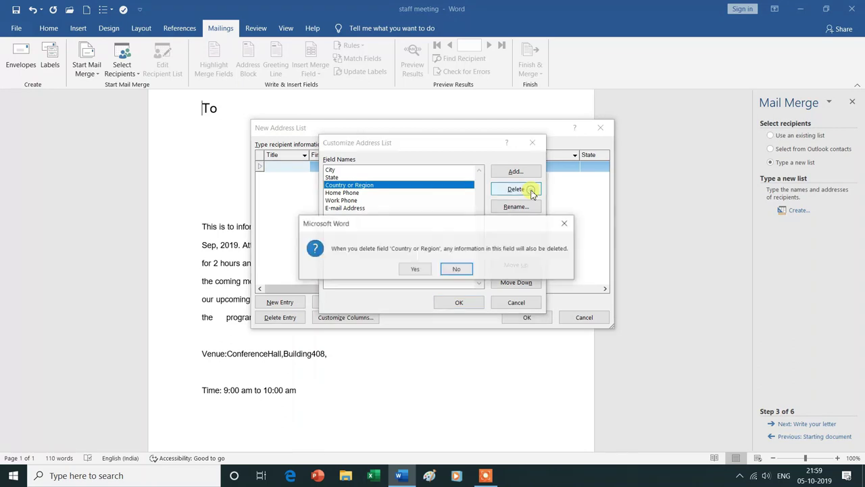
pyautogui.click(411, 267)
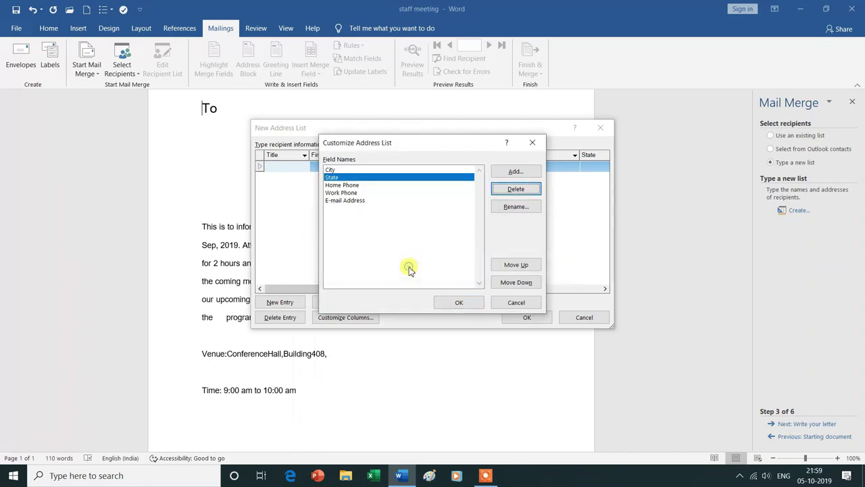
pyautogui.click(342, 185)
pyautogui.click(515, 192)
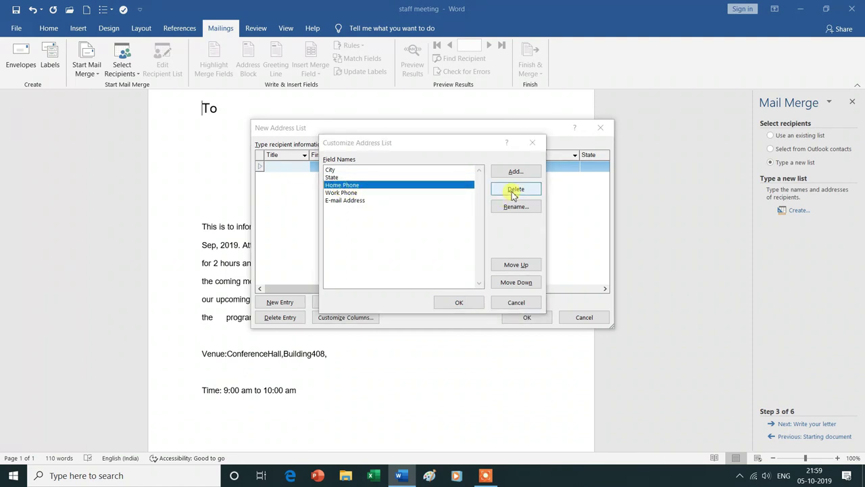
pyautogui.click(423, 269)
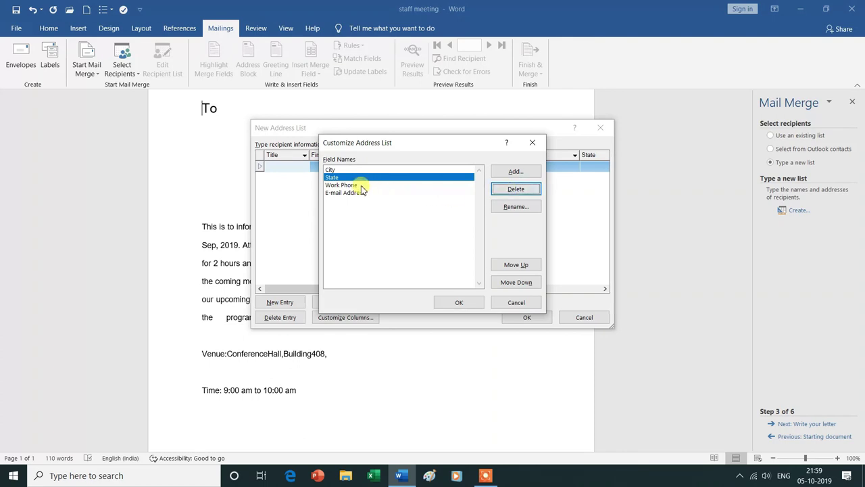
pyautogui.click(353, 185)
pyautogui.click(513, 190)
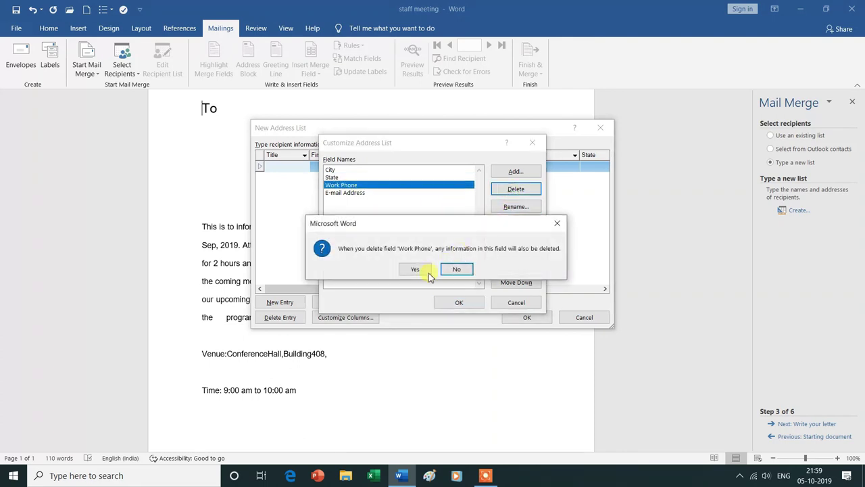
pyautogui.click(411, 269)
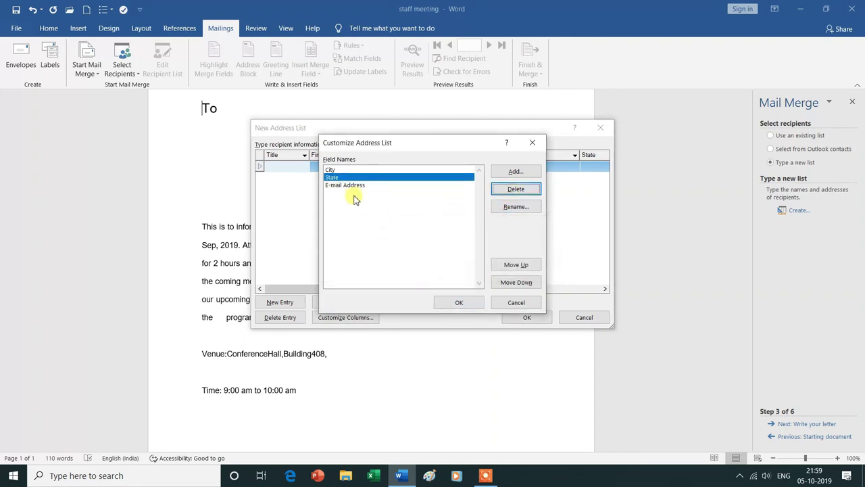
pyautogui.click(516, 190)
pyautogui.click(426, 271)
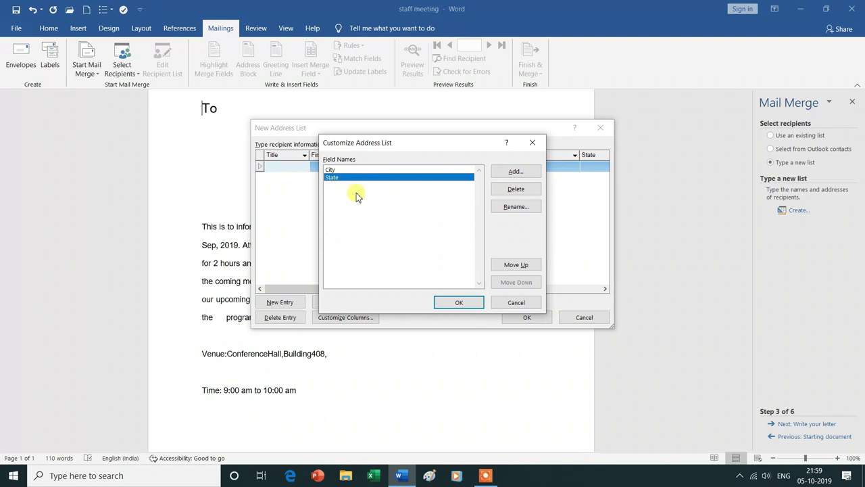
# - Add a new field named Address, capitalising its first letter
pyautogui.click(521, 172)
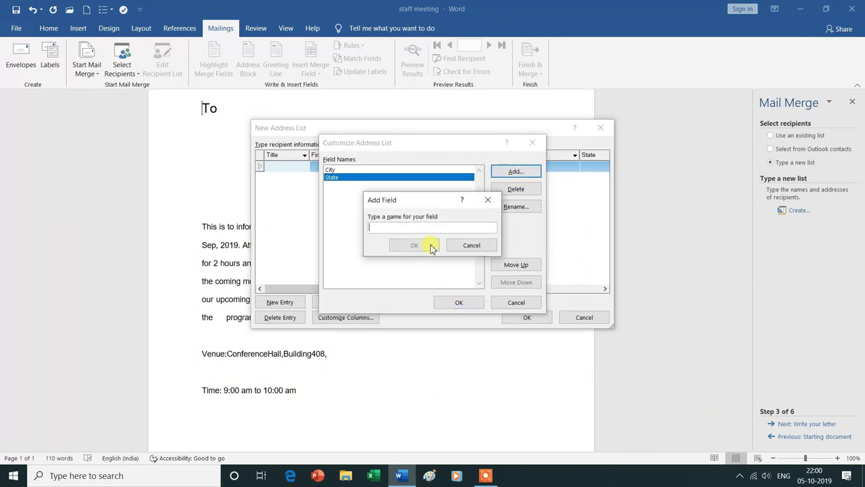
pyautogui.write('address')
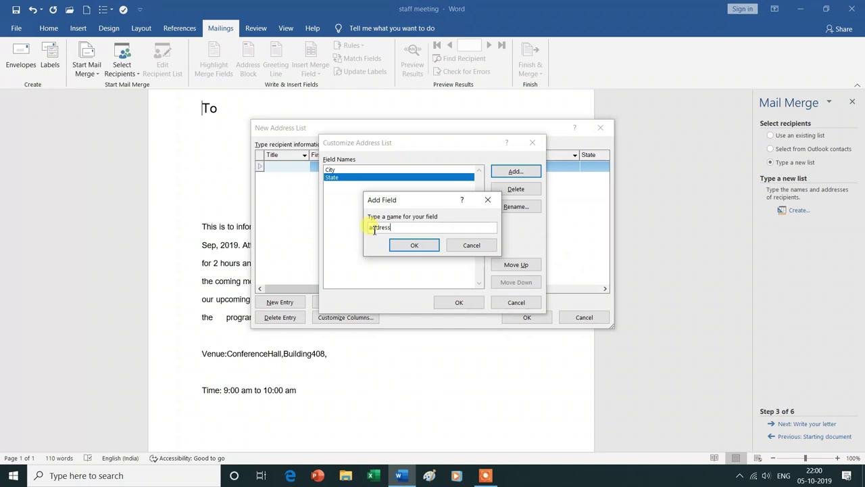
pyautogui.press('Home')
pyautogui.press('Delete')
pyautogui.write('A')
pyautogui.click(411, 244)
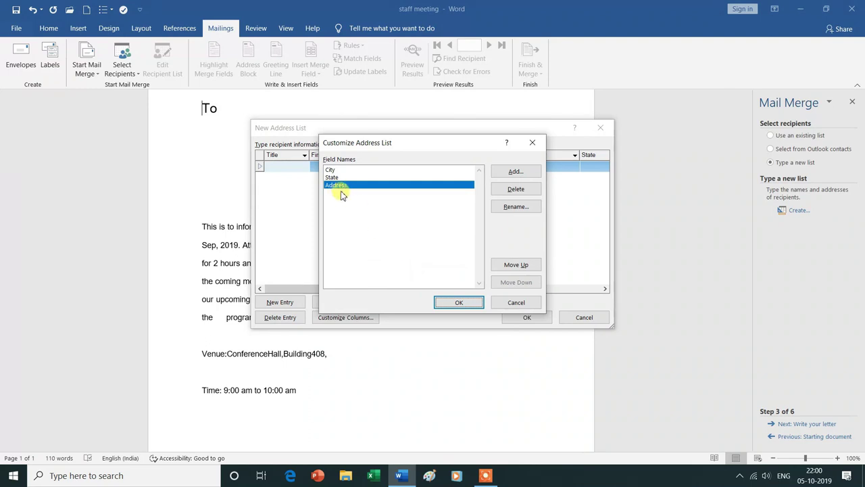
# - Add the PIN and Name fields to the address list
pyautogui.click(522, 173)
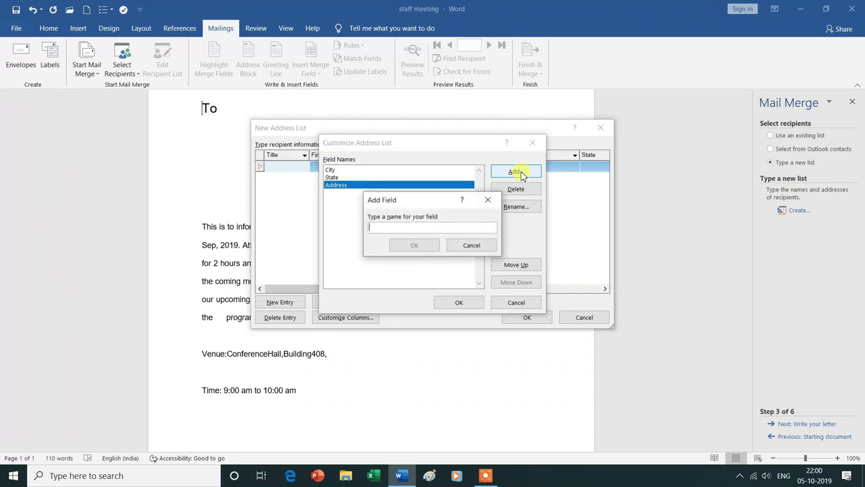
pyautogui.write('PIN')
pyautogui.click(430, 248)
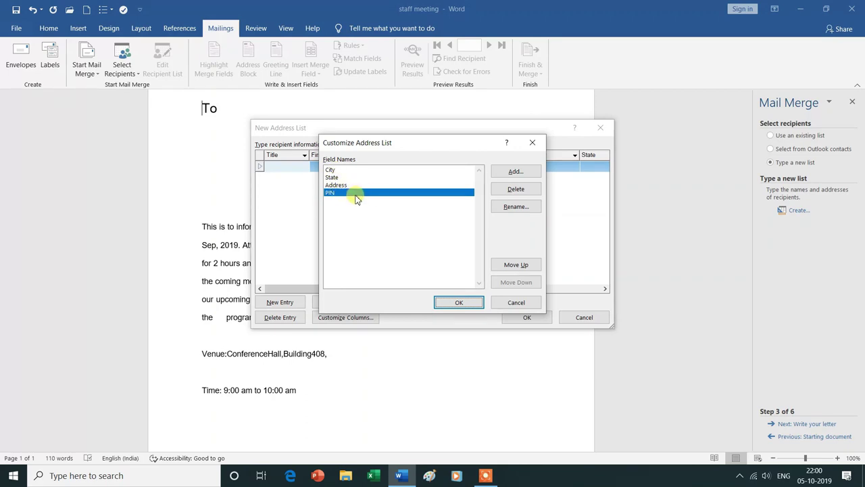
pyautogui.click(511, 173)
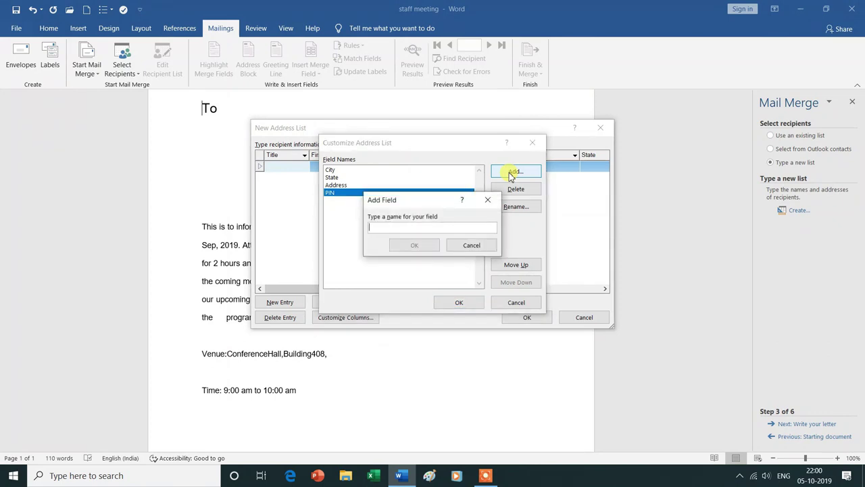
pyautogui.write('Name')
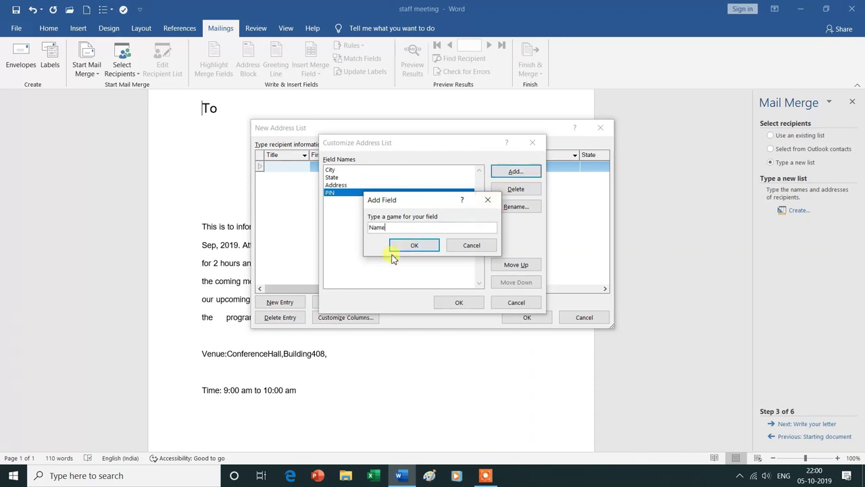
pyautogui.click(415, 246)
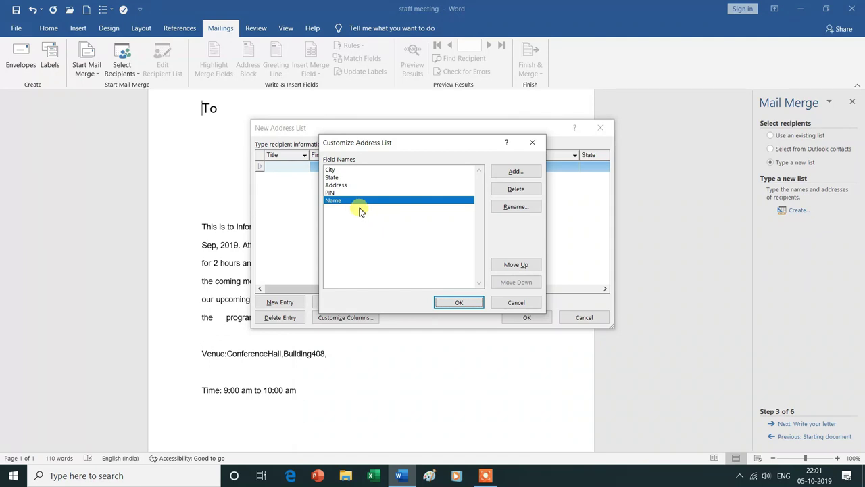
# - Move Name to the top and Address right below it, ordering Name, Address, City, State, PIN
pyautogui.click(526, 267)
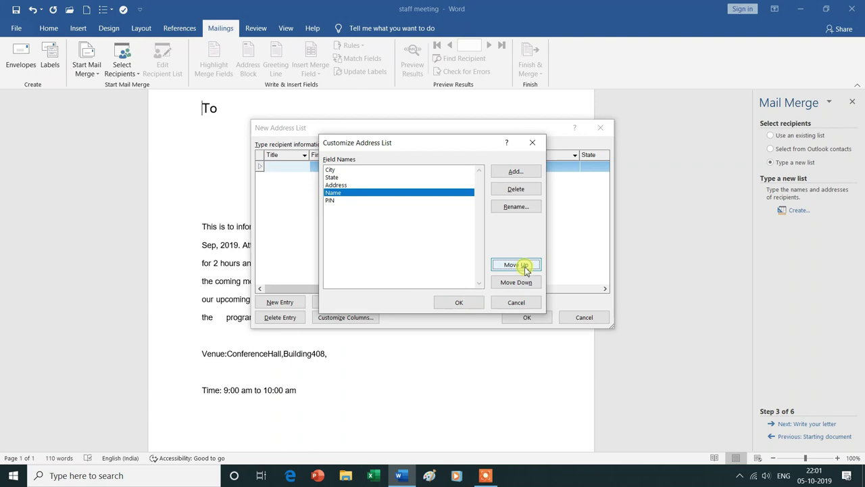
pyautogui.click(526, 267)
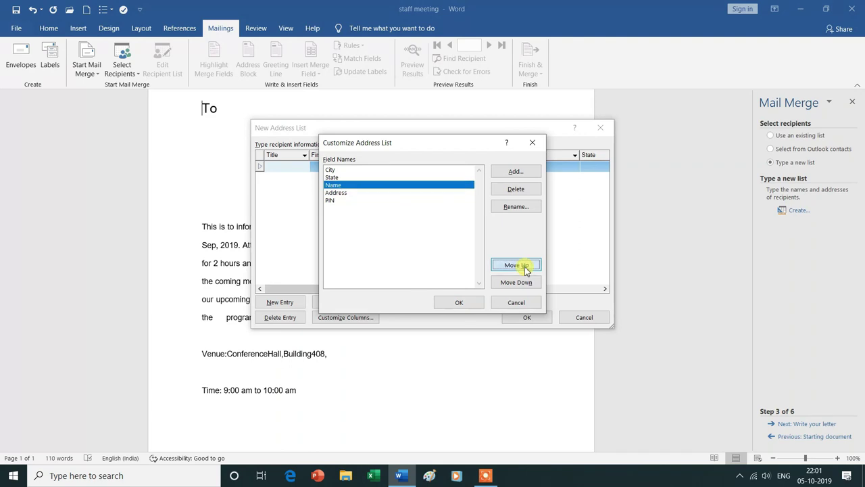
pyautogui.click(526, 267)
pyautogui.click(526, 267)
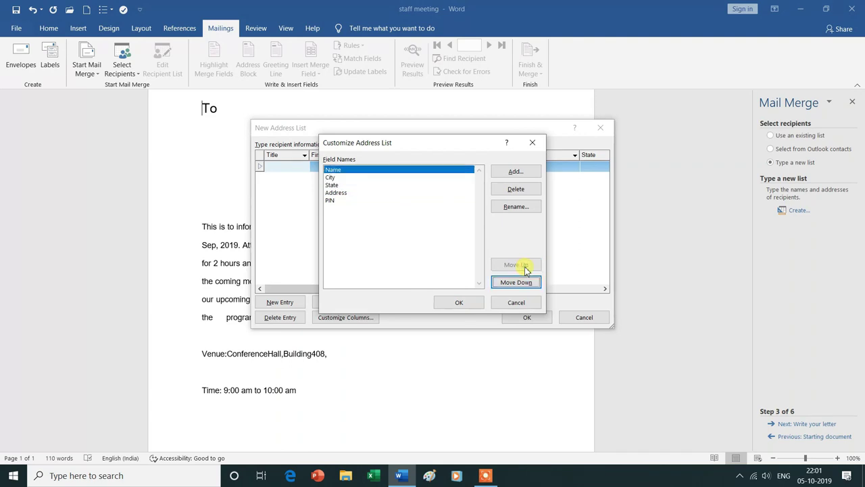
pyautogui.click(338, 194)
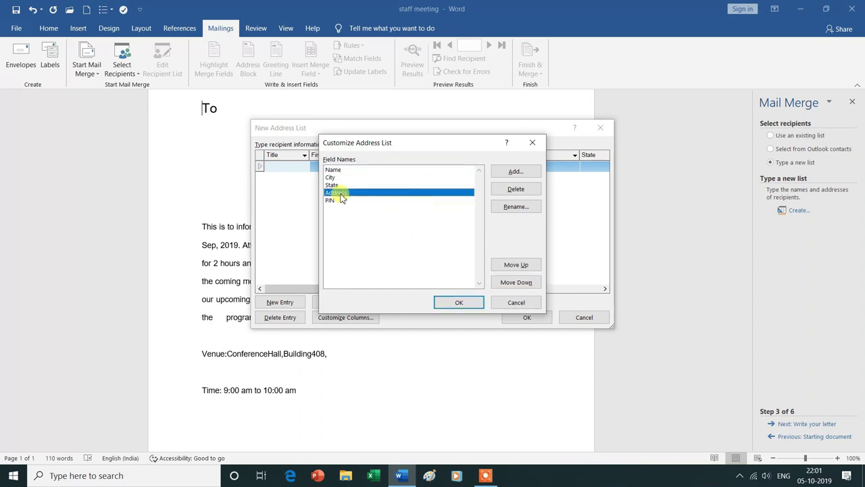
pyautogui.click(516, 264)
pyautogui.click(516, 264)
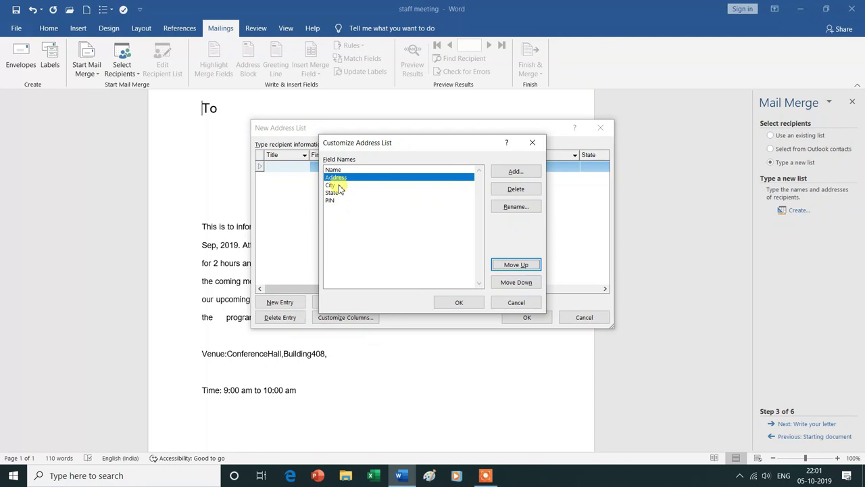
pyautogui.click(525, 284)
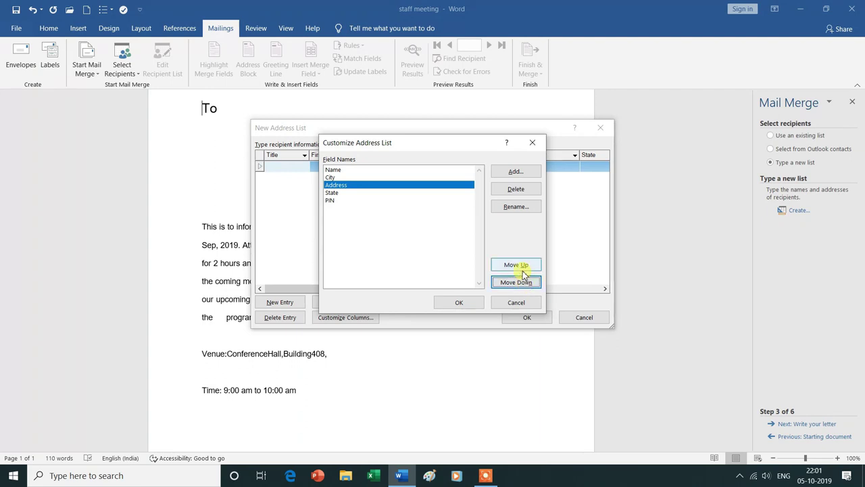
pyautogui.click(524, 266)
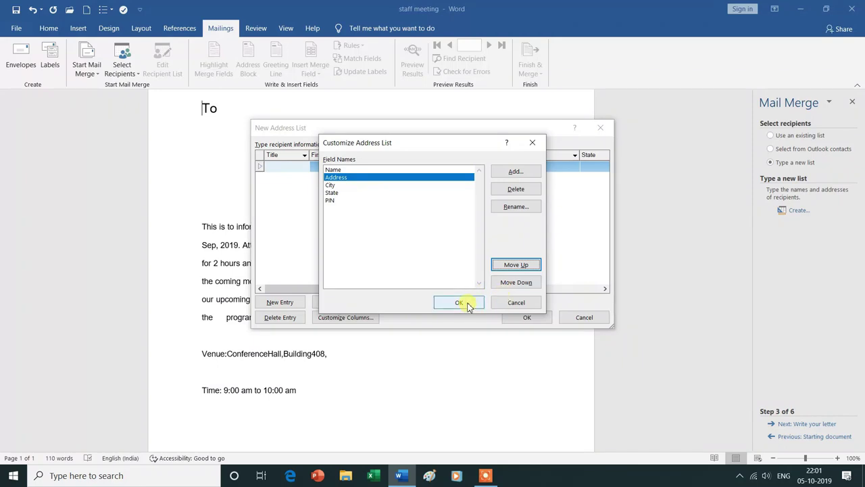
pyautogui.click(466, 306)
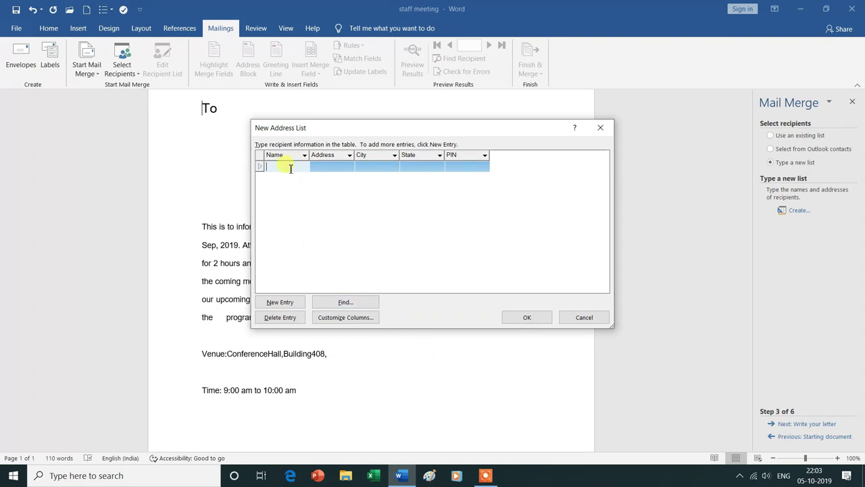
# - Enter the first recipient's name, address, city, state and PIN code, adding a new entry row
pyautogui.write('AMIT')
pyautogui.doubleClick(289, 170)
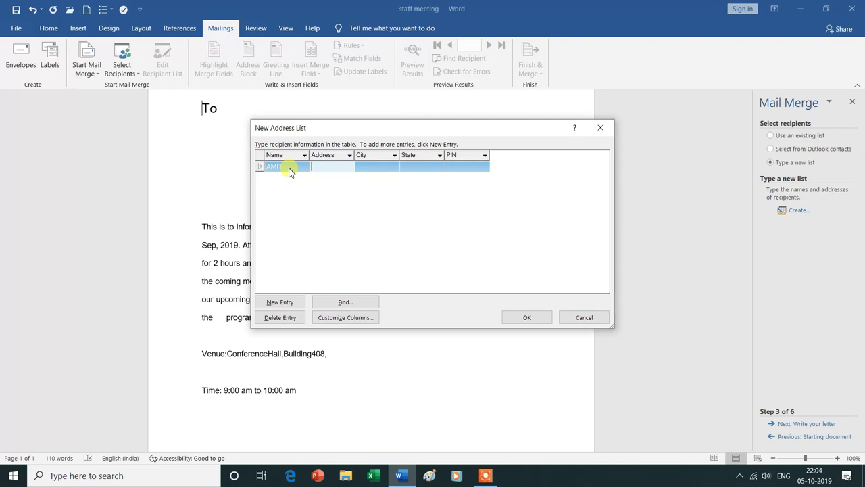
pyautogui.write('D-22')
pyautogui.press('Tab')
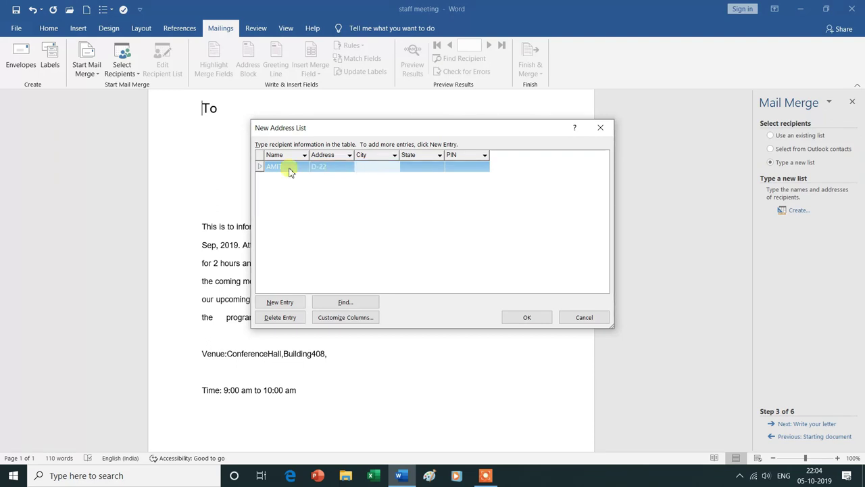
pyautogui.write('CHD')
pyautogui.click(288, 169)
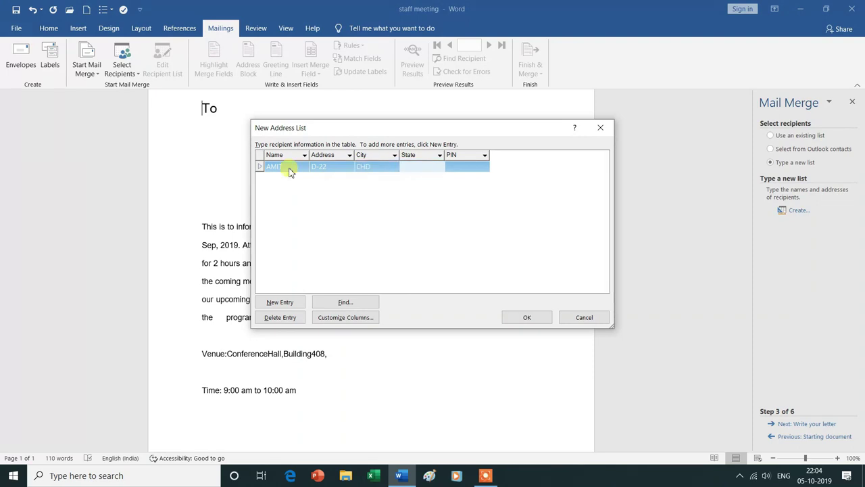
pyautogui.write('CHD')
pyautogui.click(290, 172)
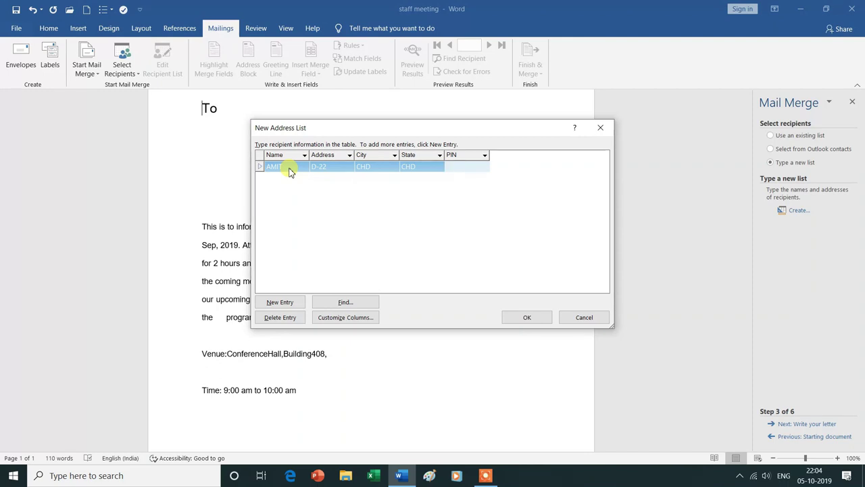
pyautogui.write('53126')
pyautogui.write('7')
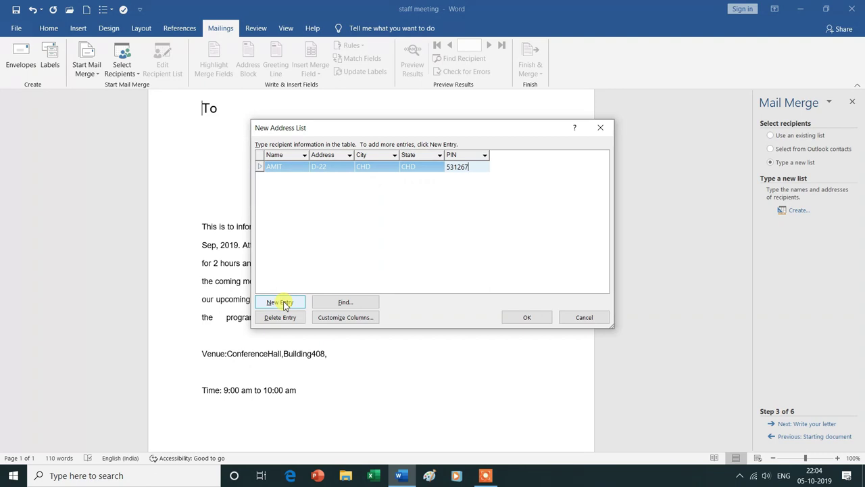
pyautogui.click(284, 306)
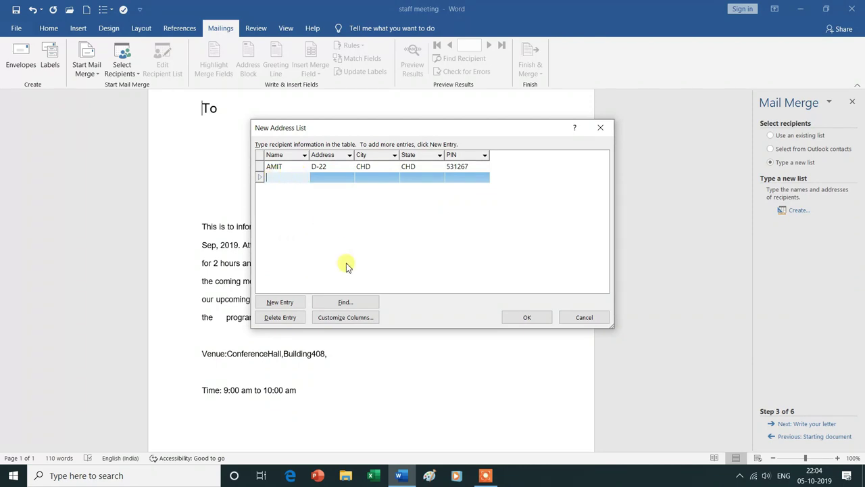
# - Enter the second recipient's name, address, city, state and PIN code
pyautogui.write('ROHIT')
pyautogui.press('Tab')
pyautogui.write('C-45')
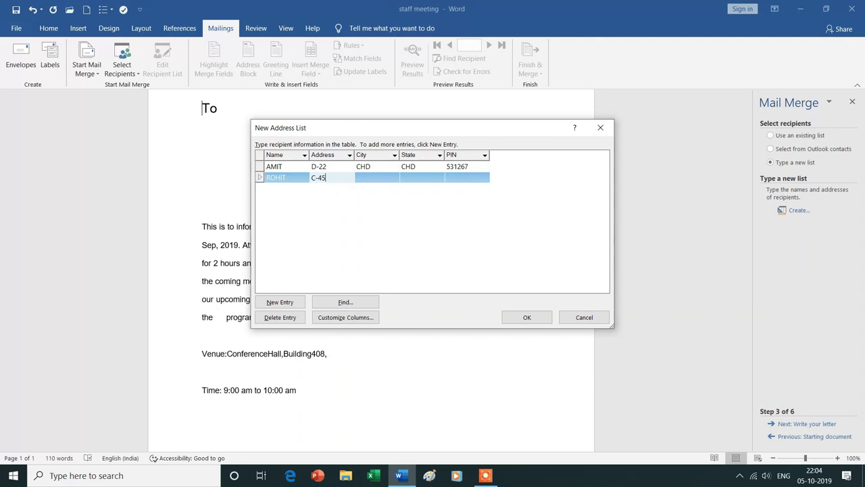
pyautogui.press('Tab')
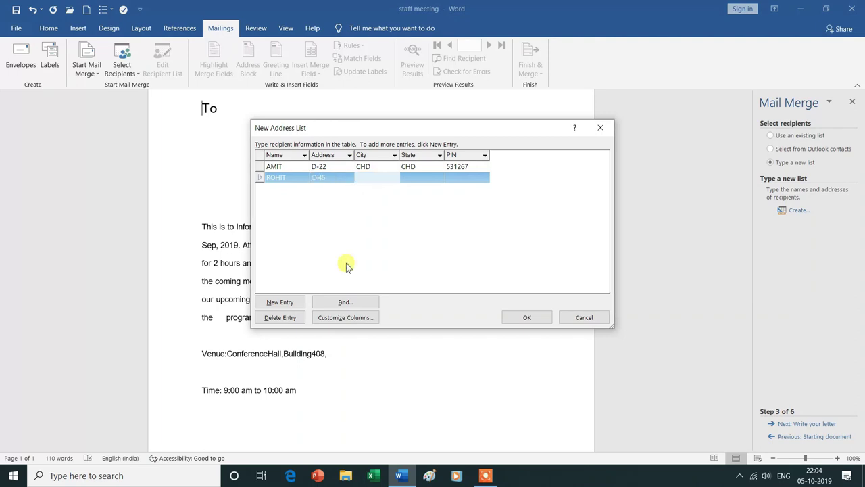
pyautogui.write('SHIMLA')
pyautogui.click(346, 266)
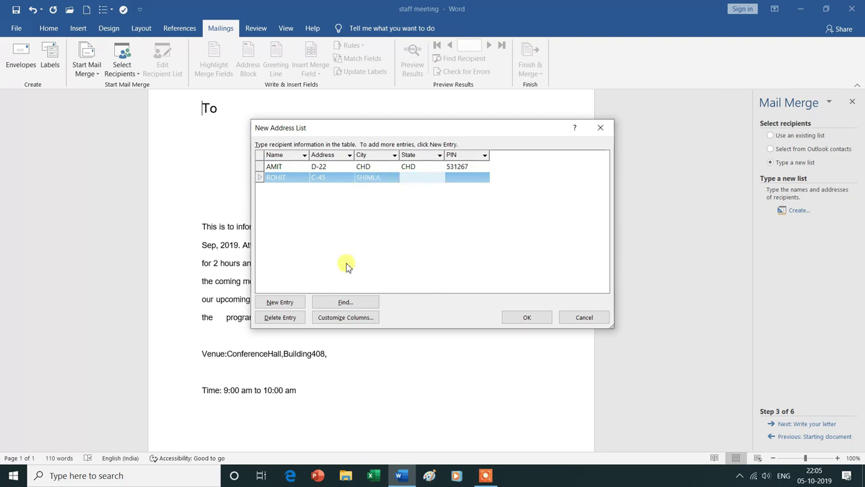
pyautogui.write('HP')
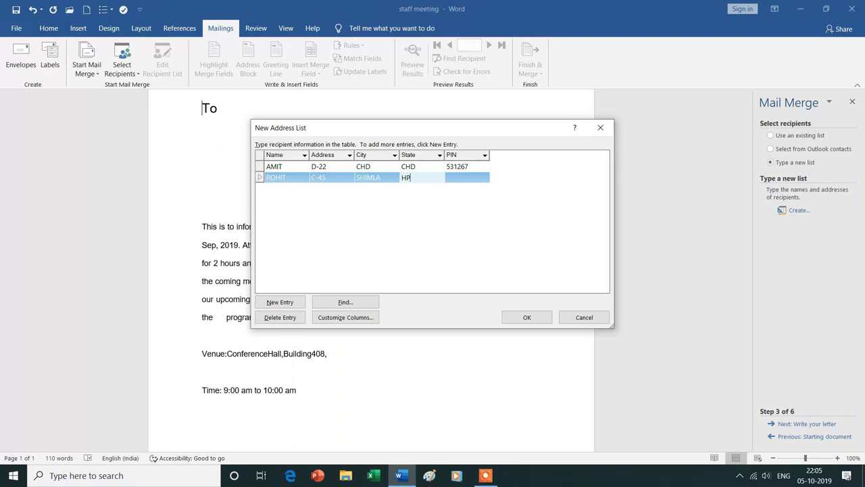
pyautogui.press('Tab')
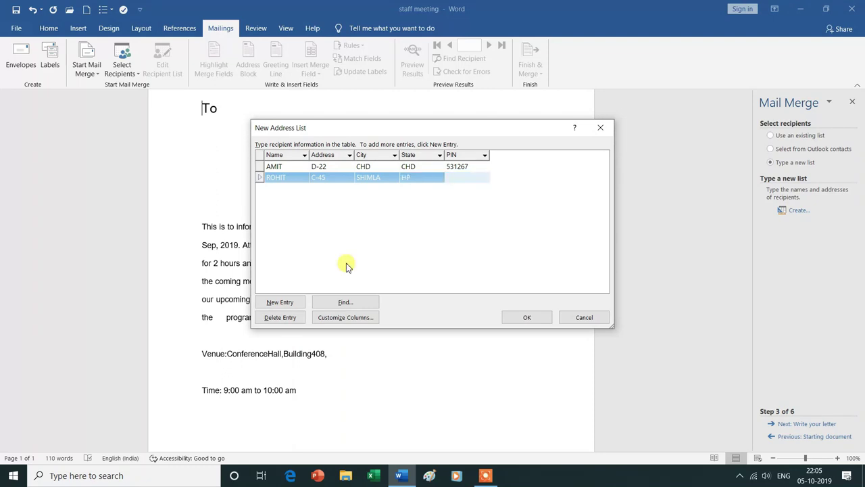
pyautogui.write('12365')
pyautogui.write('2')
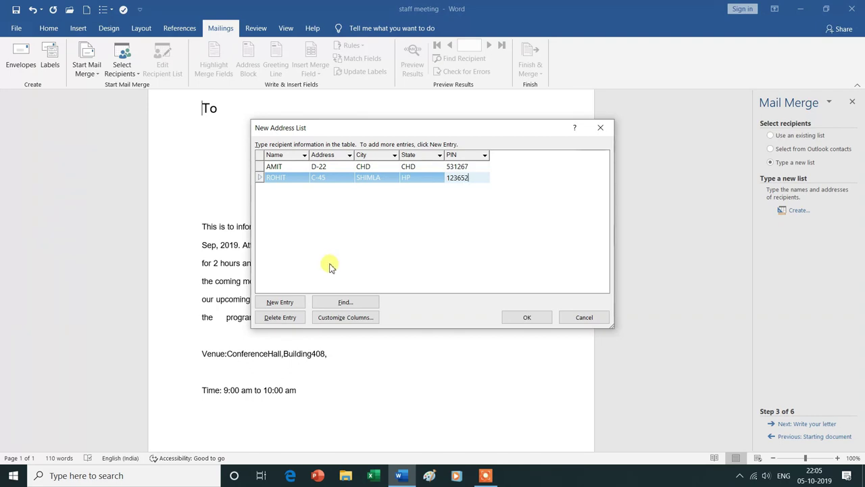
pyautogui.click(287, 304)
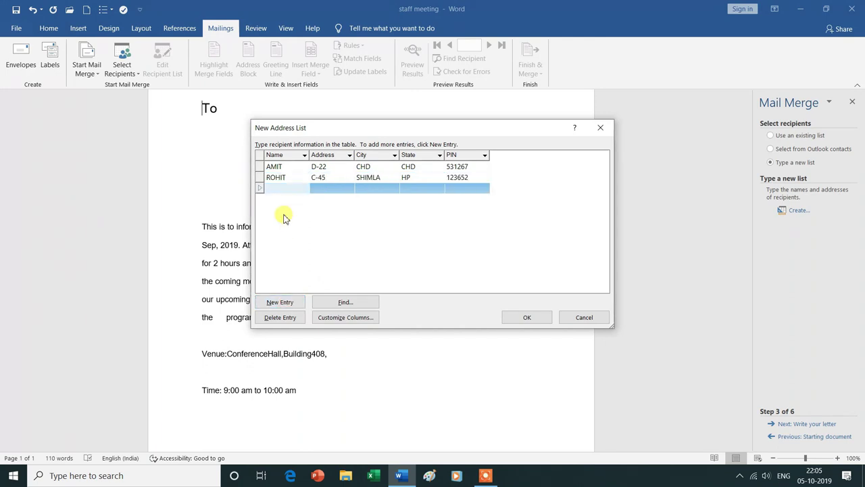
# - Enter the third recipient's name, address, city, state and PIN, opening a fourth row
pyautogui.write('MOHIT')
pyautogui.press('Tab')
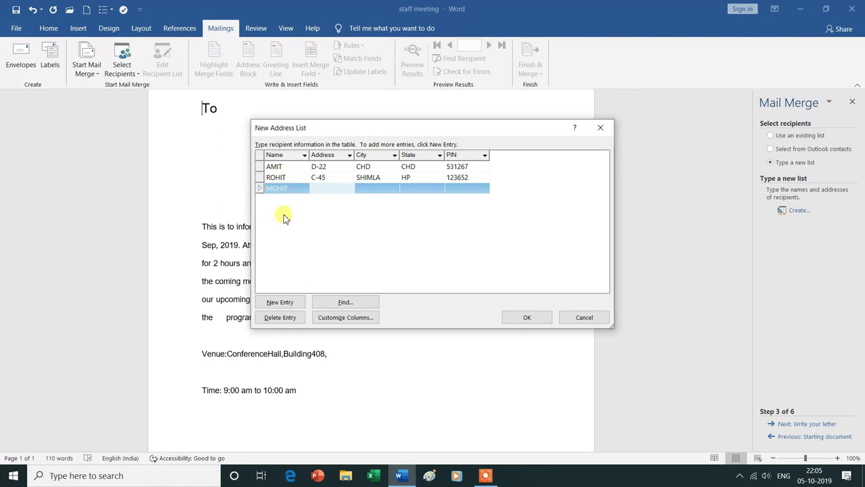
pyautogui.write('B-')
pyautogui.write('44')
pyautogui.press('Tab')
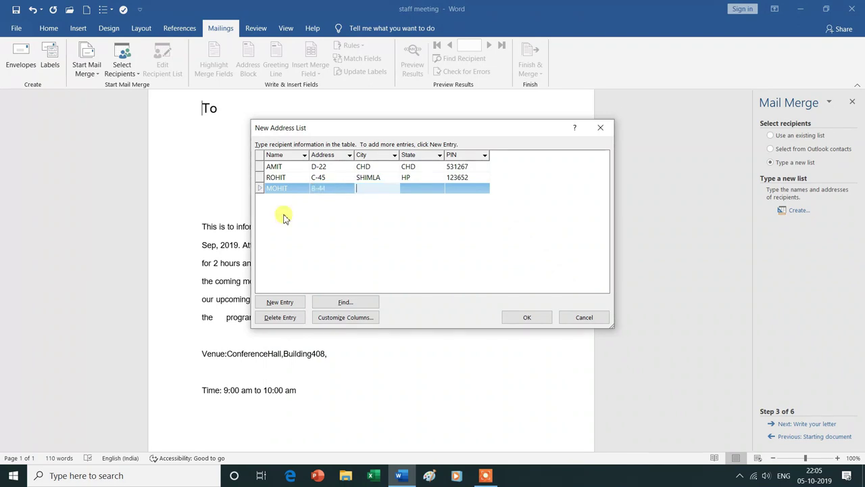
pyautogui.write('DELHI')
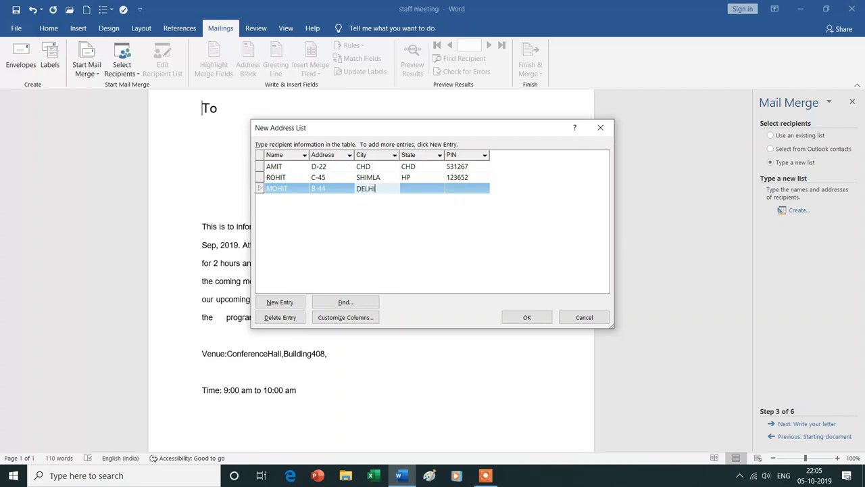
pyautogui.click(284, 218)
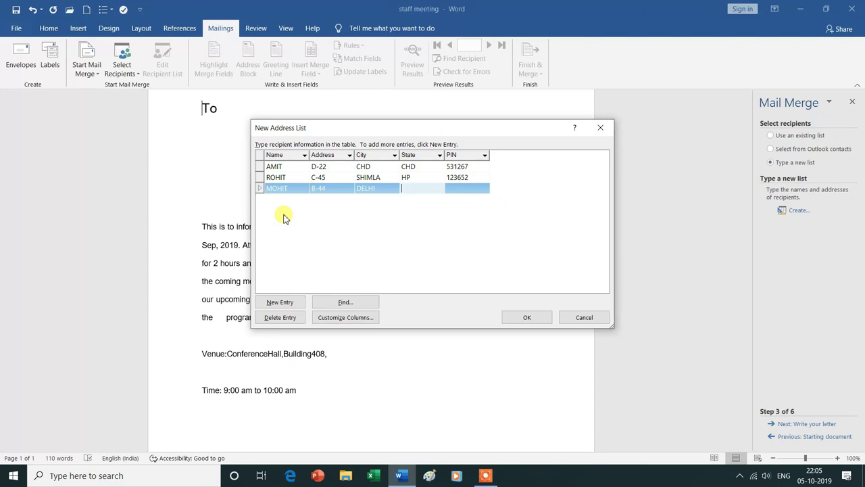
pyautogui.write('UP')
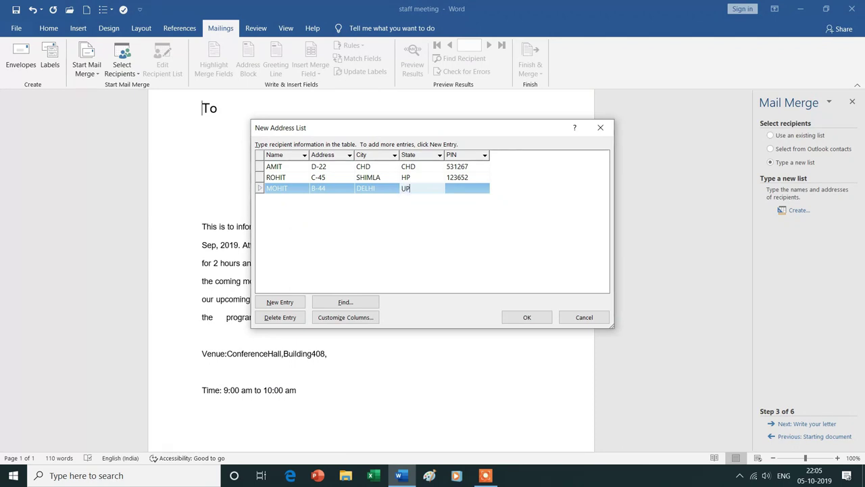
pyautogui.press('Tab')
pyautogui.write('456123')
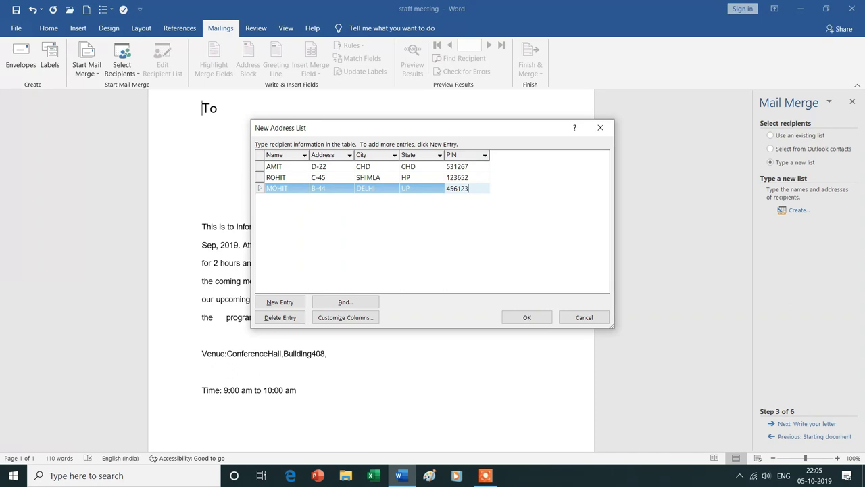
pyautogui.press('Tab')
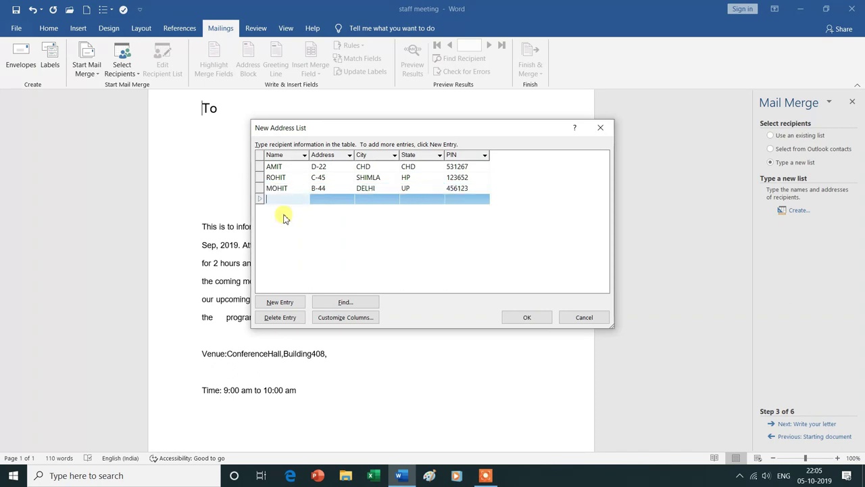
# - Fill the fourth recipient row with a name, address, city, state and PIN code
pyautogui.write('AMAN')
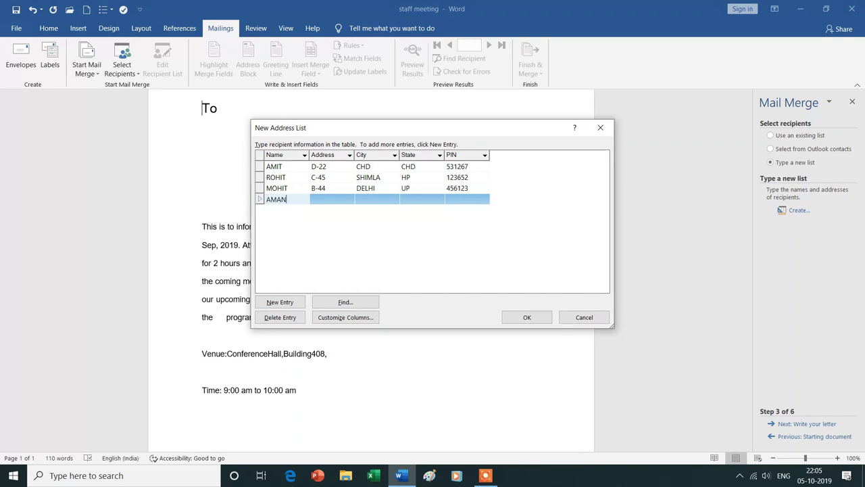
pyautogui.press('Tab')
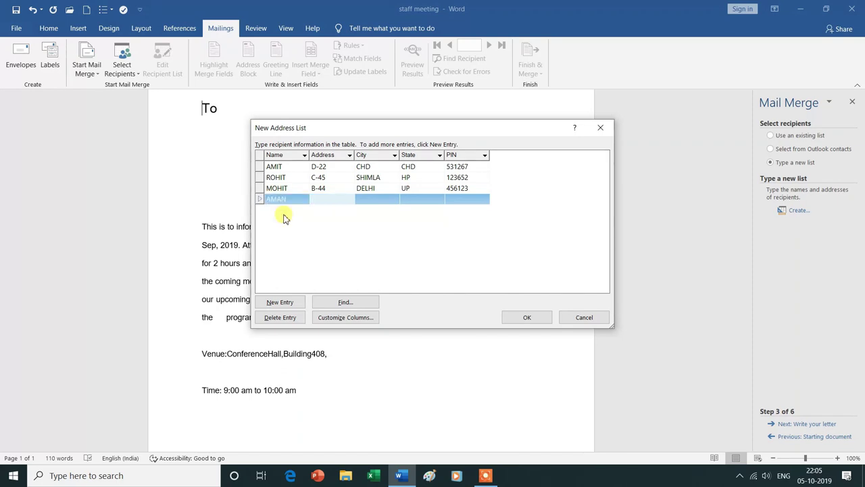
pyautogui.write('B-22')
pyautogui.press('Tab')
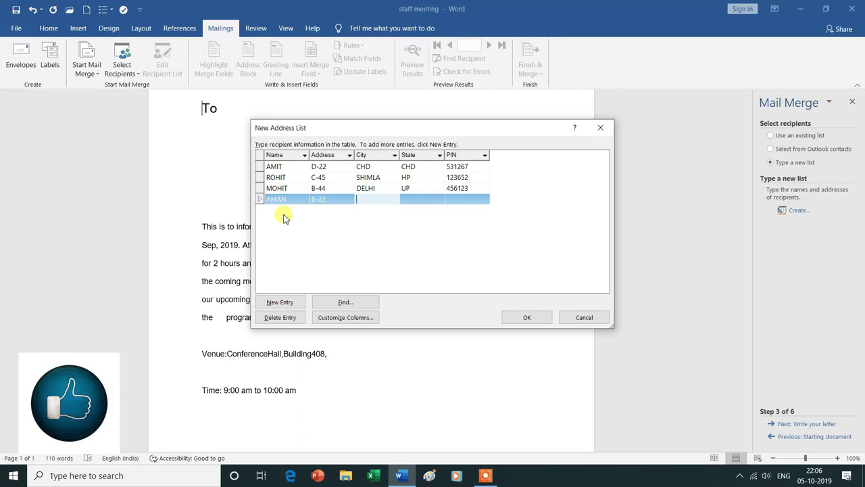
pyautogui.write('DELHI')
pyautogui.click(284, 217)
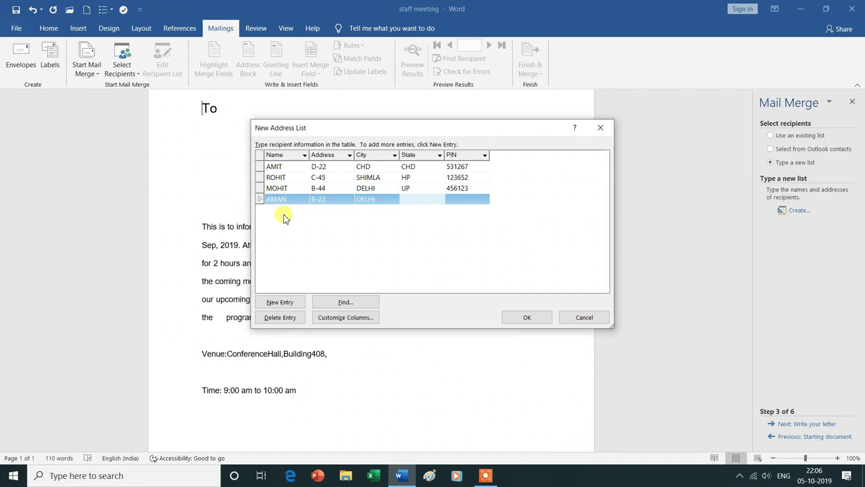
pyautogui.write('UP')
pyautogui.press('Tab')
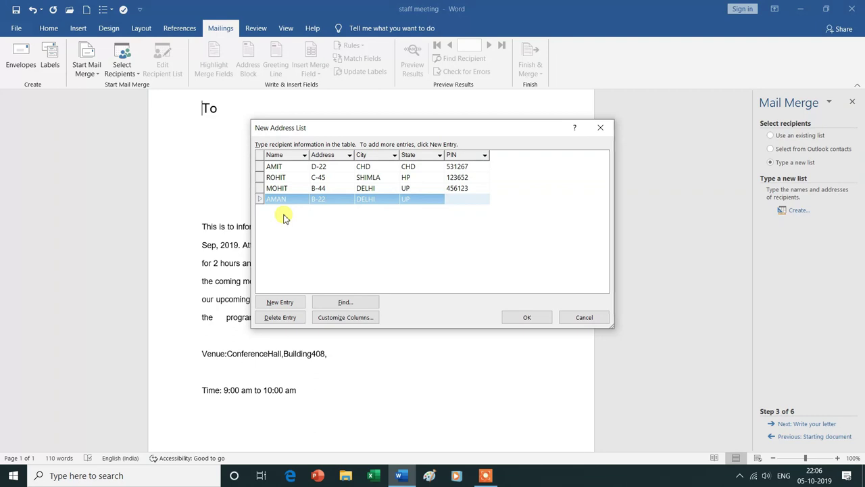
pyautogui.write('145')
pyautogui.write('236')
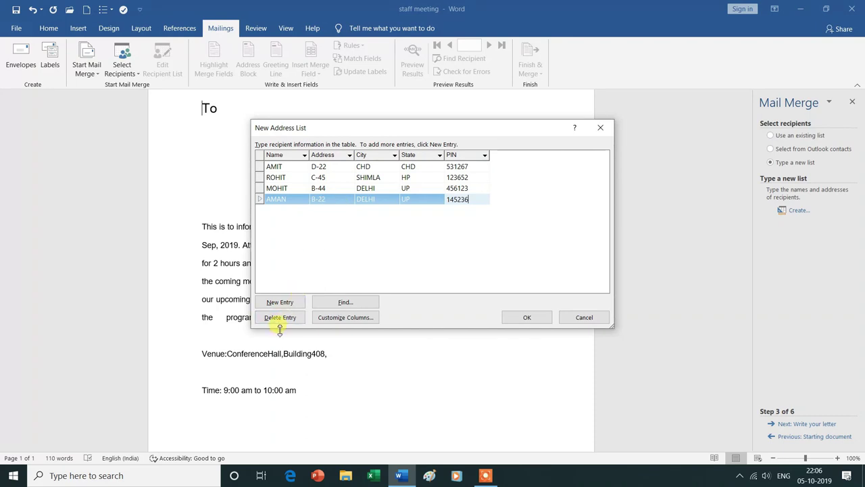
pyautogui.click(365, 223)
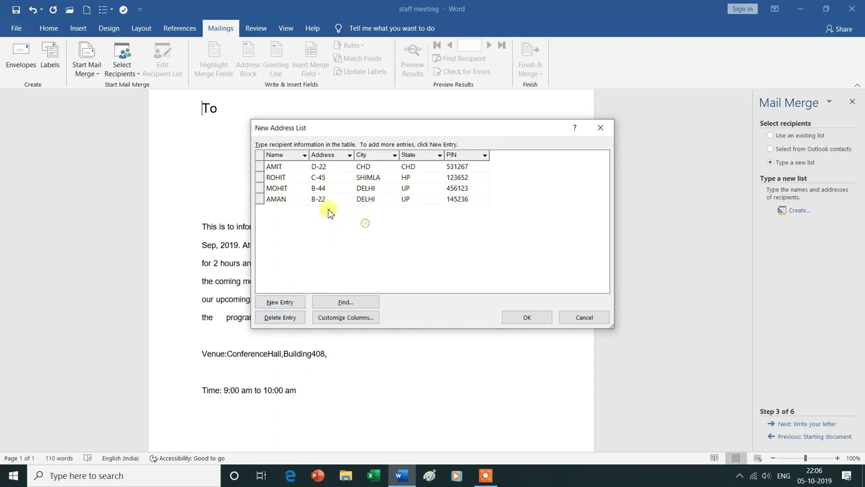
# - Delete the fourth recipient entry, keep three, and close the list to save it
pyautogui.click(289, 199)
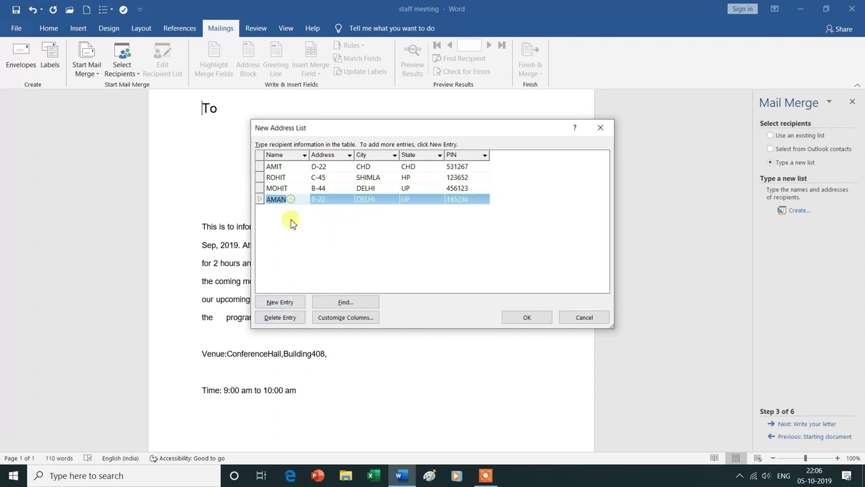
pyautogui.click(290, 317)
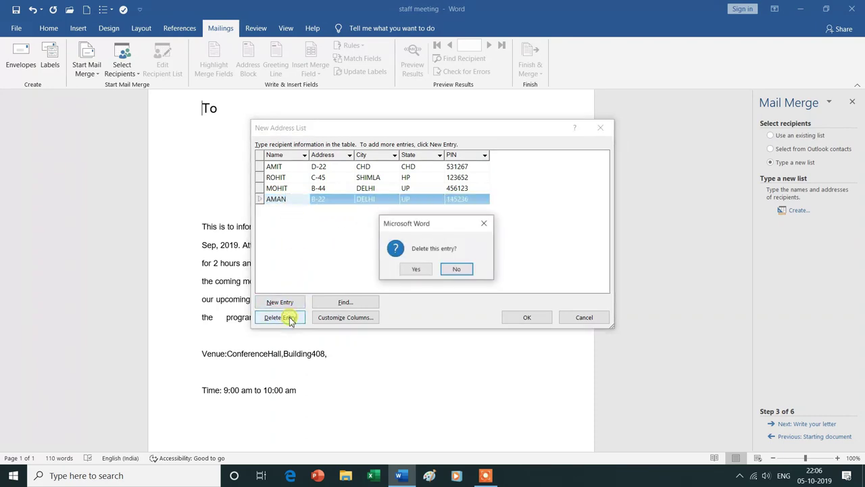
pyautogui.click(417, 269)
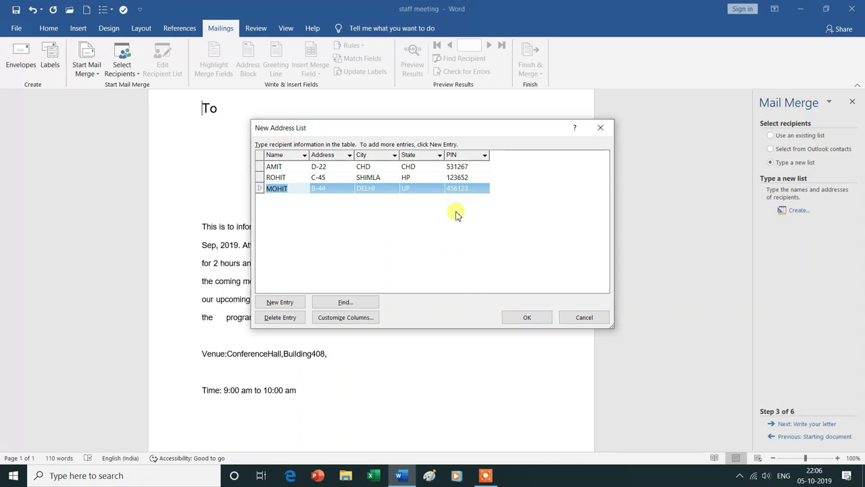
pyautogui.click(527, 318)
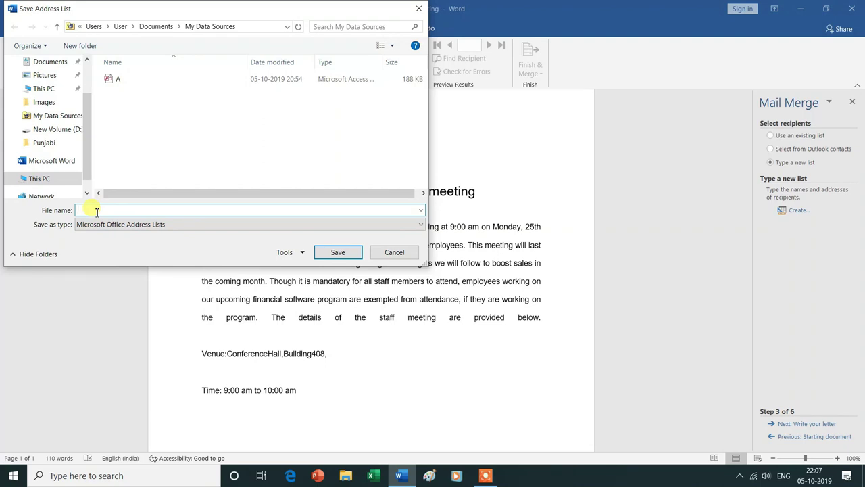
# - Save the three-entry address list as AMIT.mdb
pyautogui.write('AMIT')
pyautogui.click(338, 251)
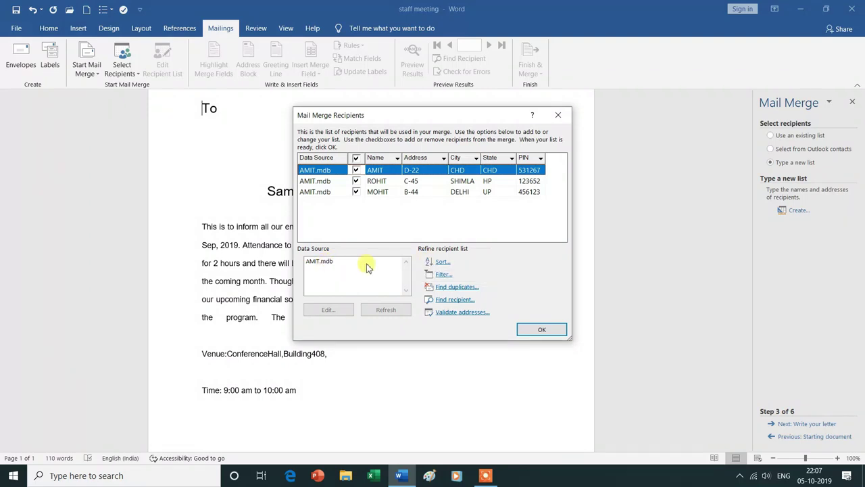
# - Edit AMIT.mdb to retype the first recipient's name, save the change, and accept the list
pyautogui.click(326, 265)
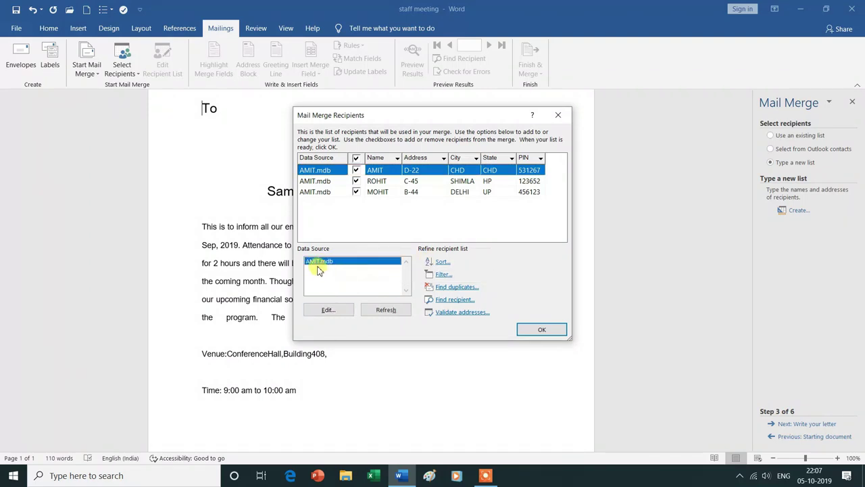
pyautogui.click(330, 312)
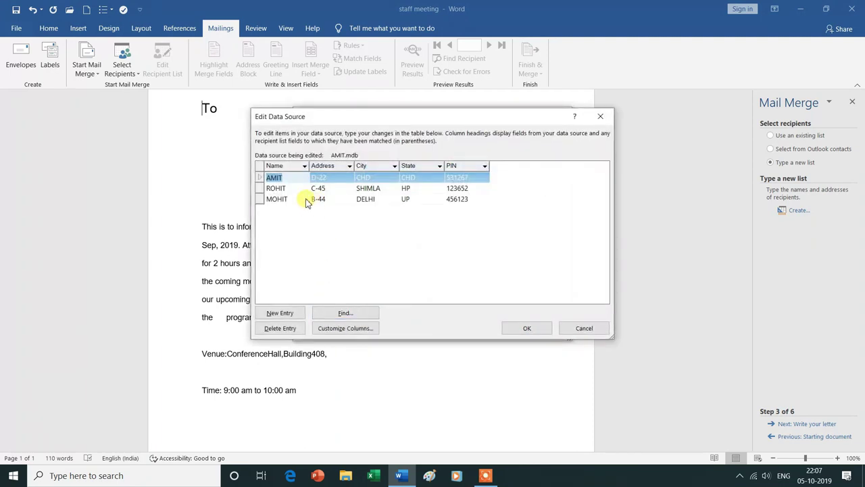
pyautogui.click(287, 177)
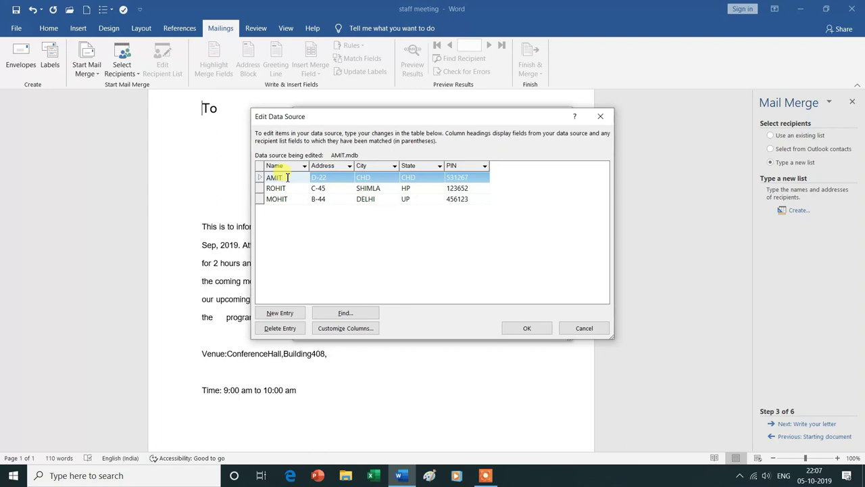
pyautogui.press('BackSpace')
pyautogui.press('BackSpace')
pyautogui.press('BackSpace')
pyautogui.press('BackSpace')
pyautogui.write('ALO')
pyautogui.click(525, 331)
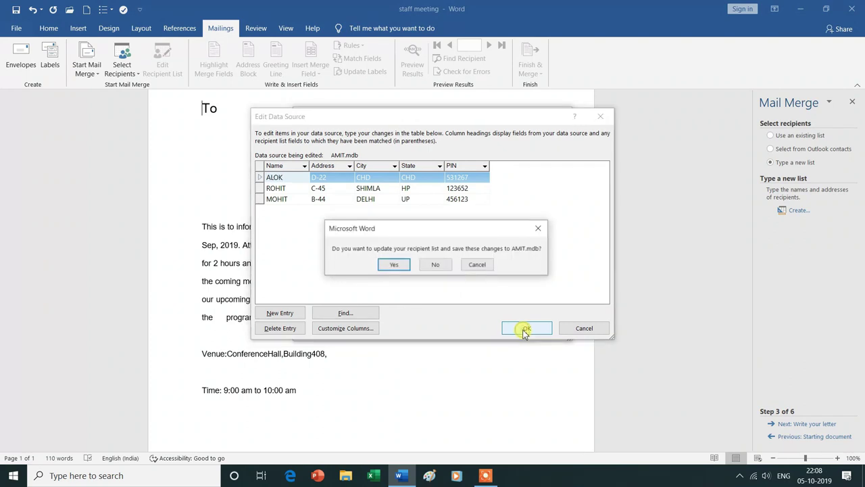
pyautogui.click(396, 267)
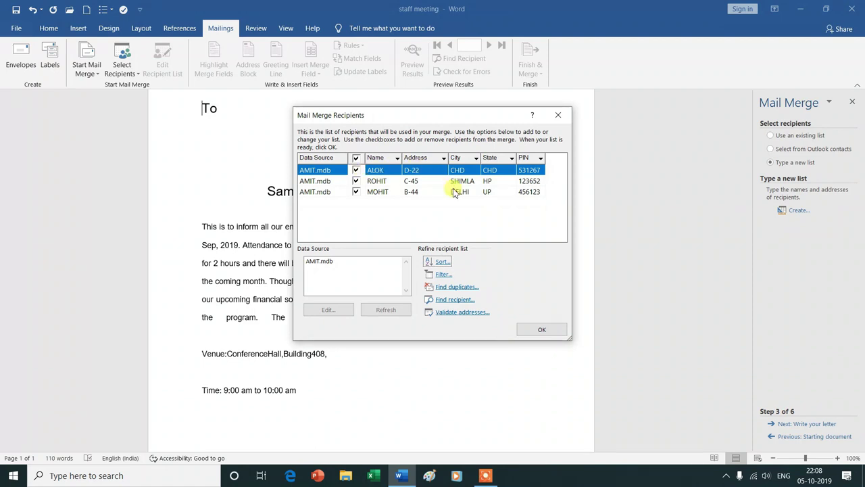
pyautogui.click(544, 331)
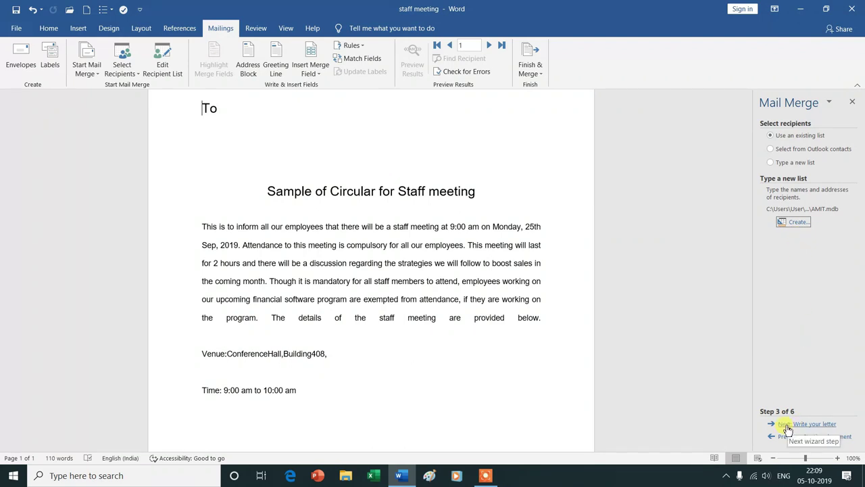
# - Advance the Mail Merge wizard to step 4, Write your letter
pyautogui.click(786, 424)
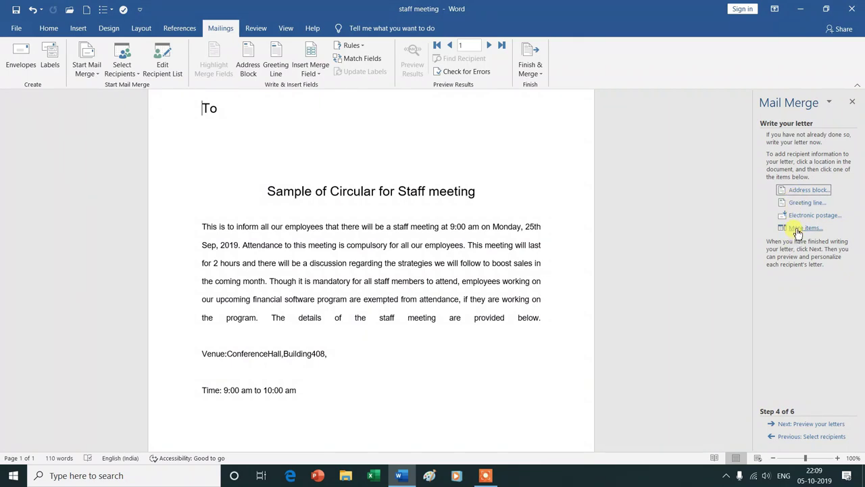
# - Start a new line below To for the address block
pyautogui.click(798, 230)
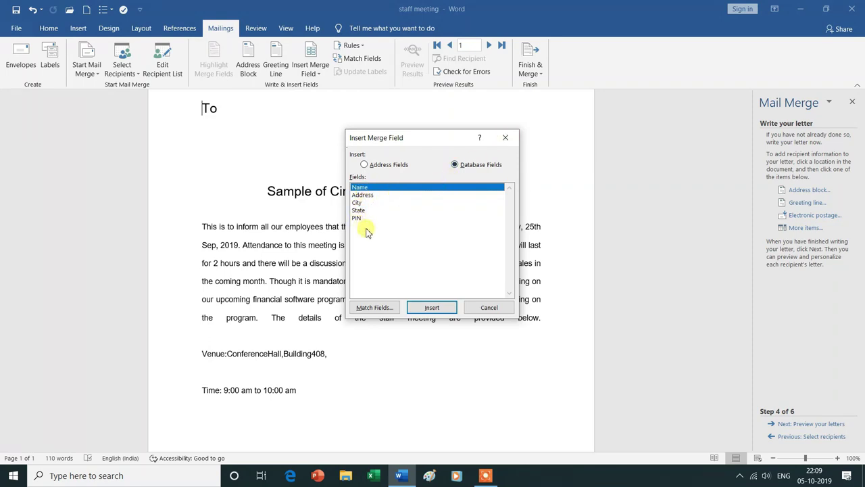
pyautogui.click(505, 138)
pyautogui.click(222, 109)
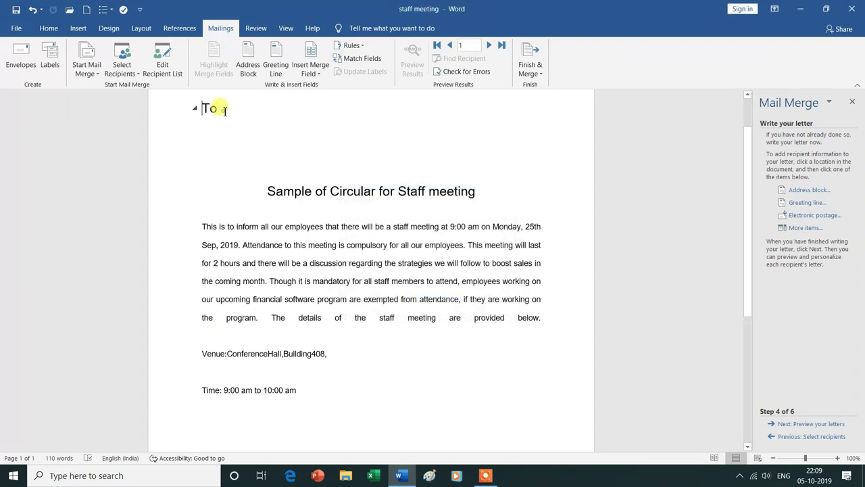
pyautogui.press('Return')
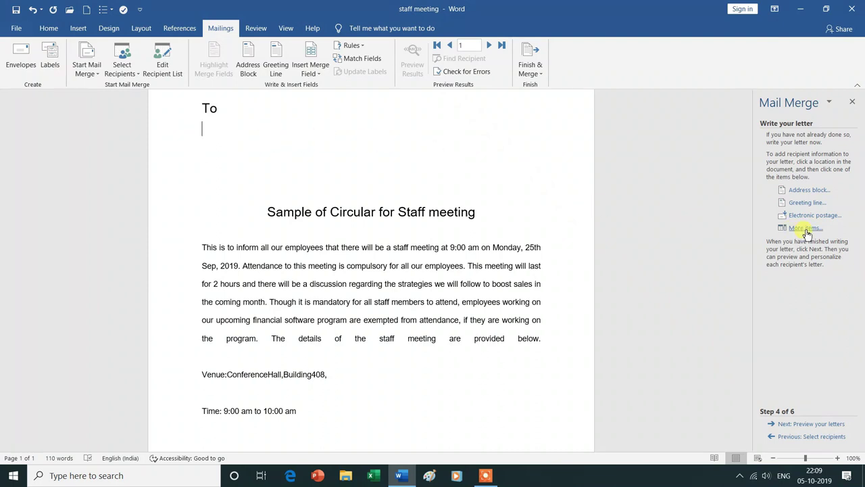
pyautogui.click(321, 76)
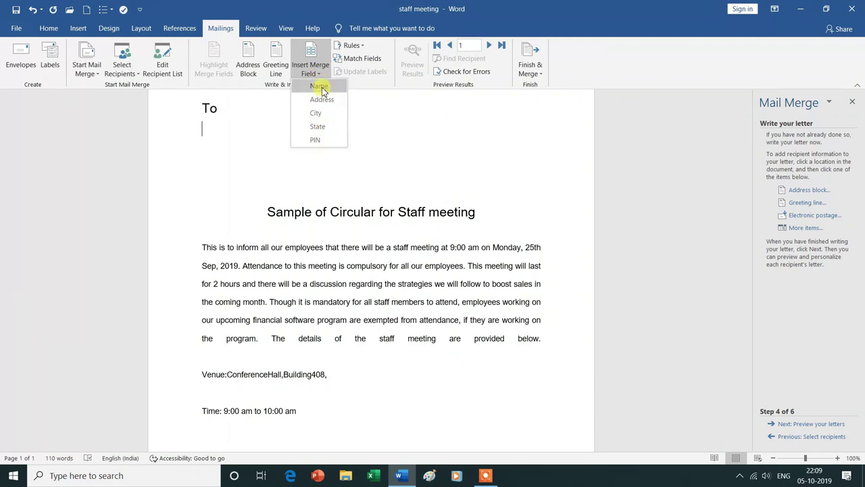
pyautogui.click(398, 120)
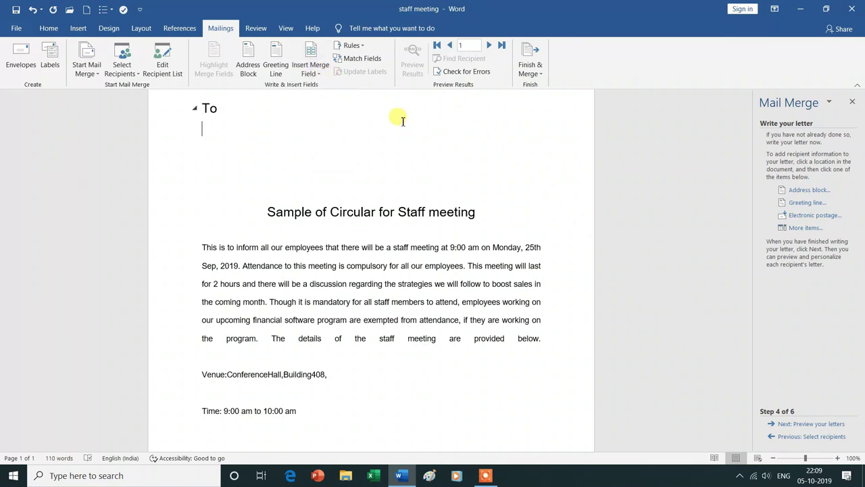
# - Insert the «Name» and «Address» merge fields on separate lines below To
pyautogui.click(801, 228)
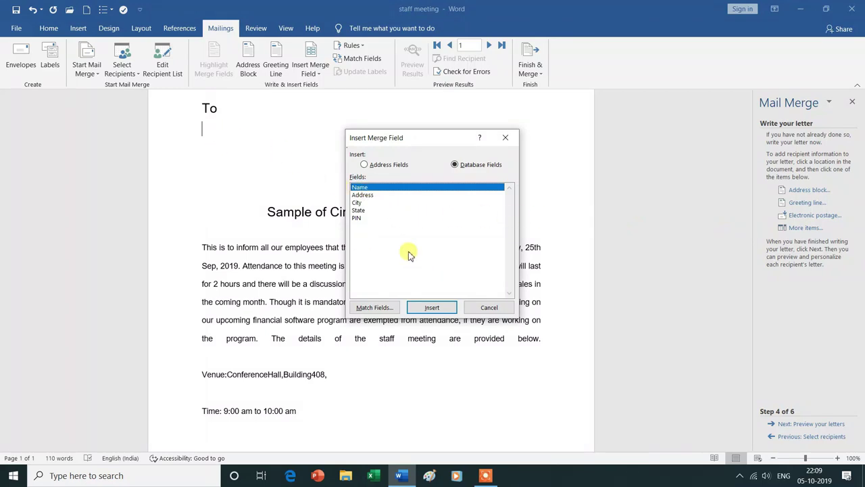
pyautogui.click(432, 308)
pyautogui.press('Escape')
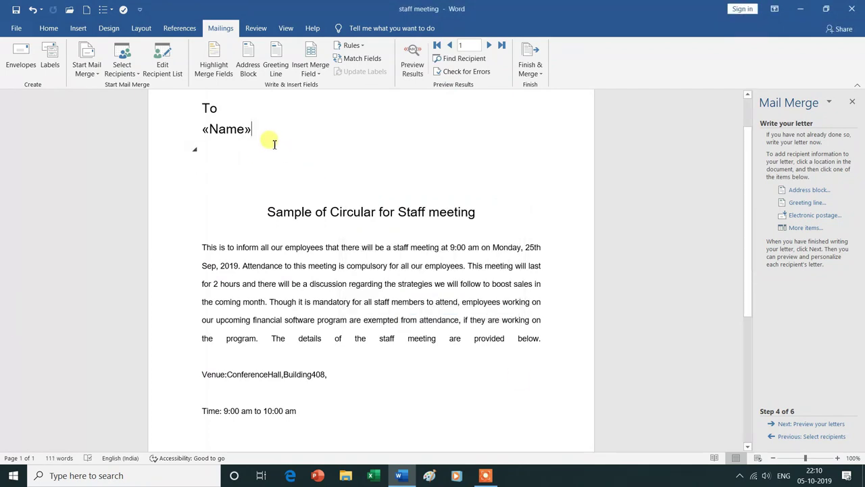
pyautogui.press('Return')
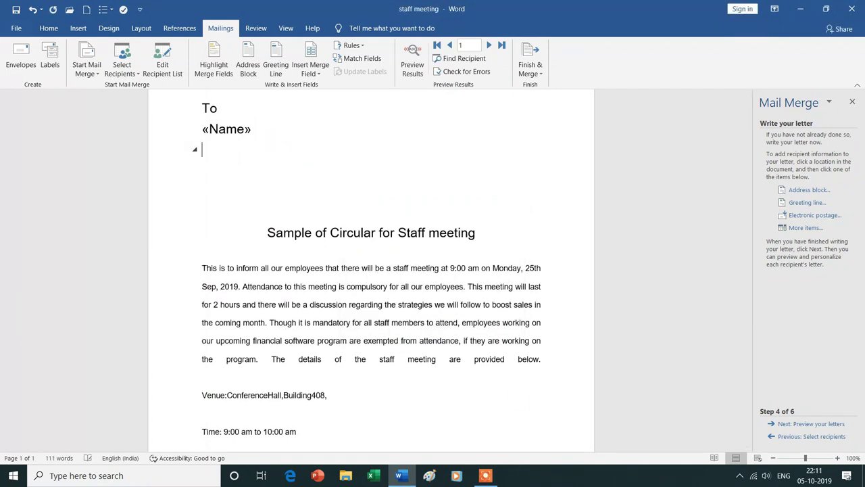
pyautogui.click(802, 227)
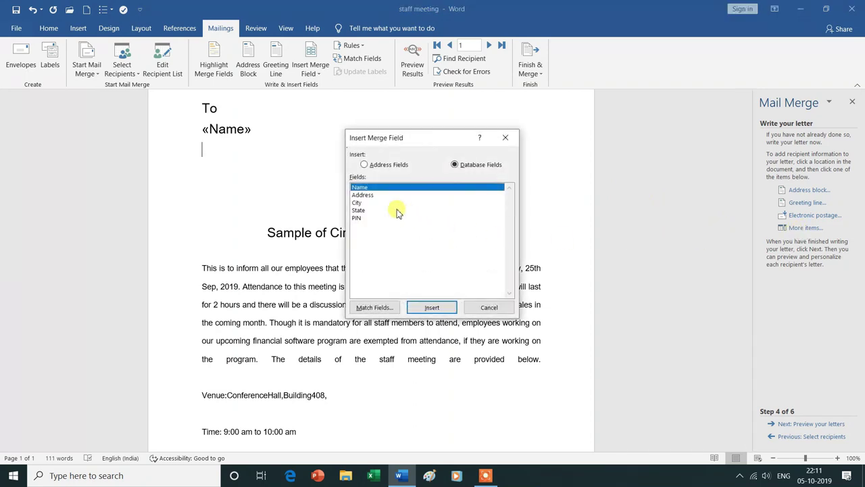
pyautogui.click(363, 195)
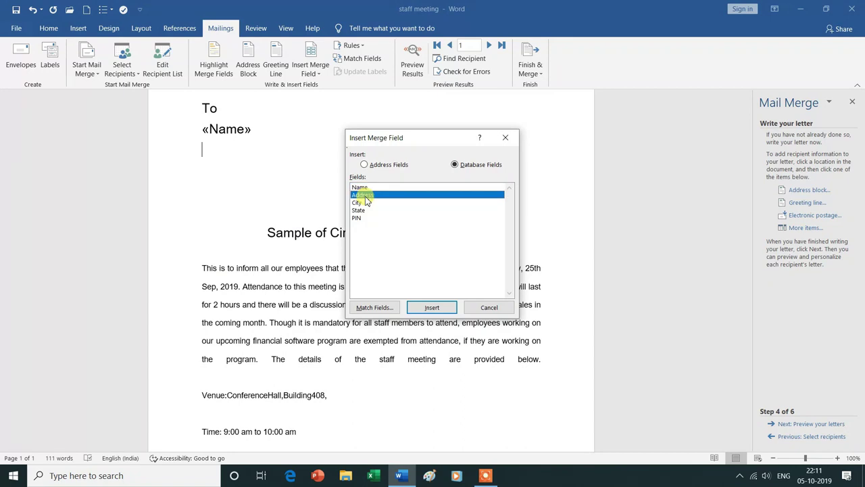
pyautogui.click(443, 309)
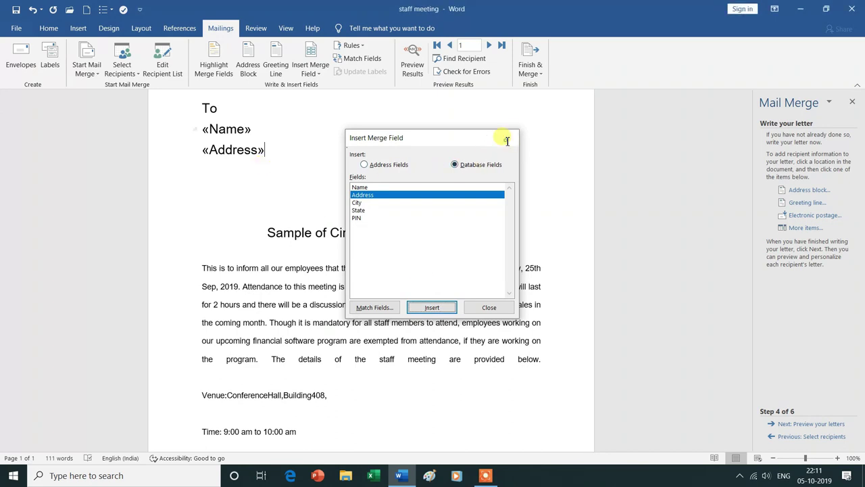
pyautogui.click(506, 140)
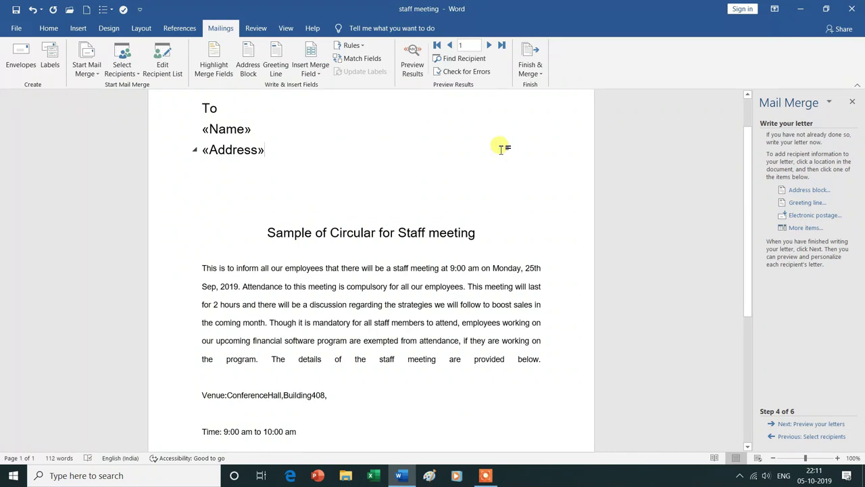
pyautogui.press('Return')
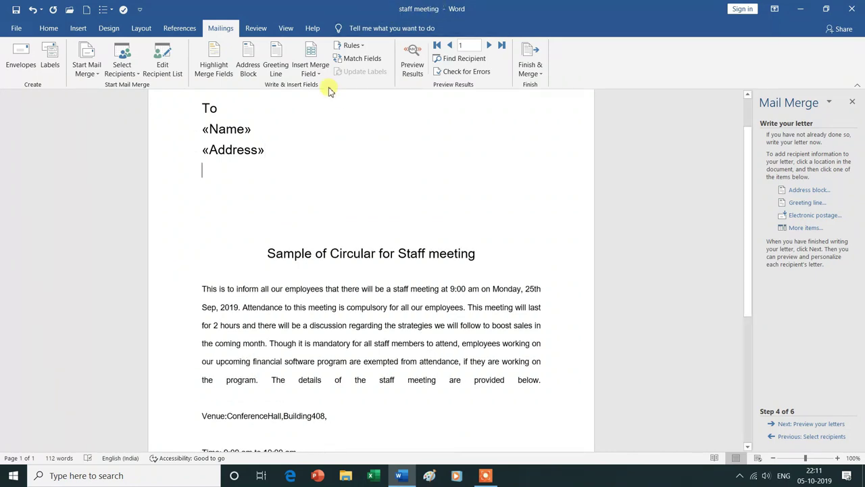
# - Add «City», «State» and «PIN» merge fields on successive lines, then advance to the preview
pyautogui.click(320, 74)
pyautogui.click(326, 113)
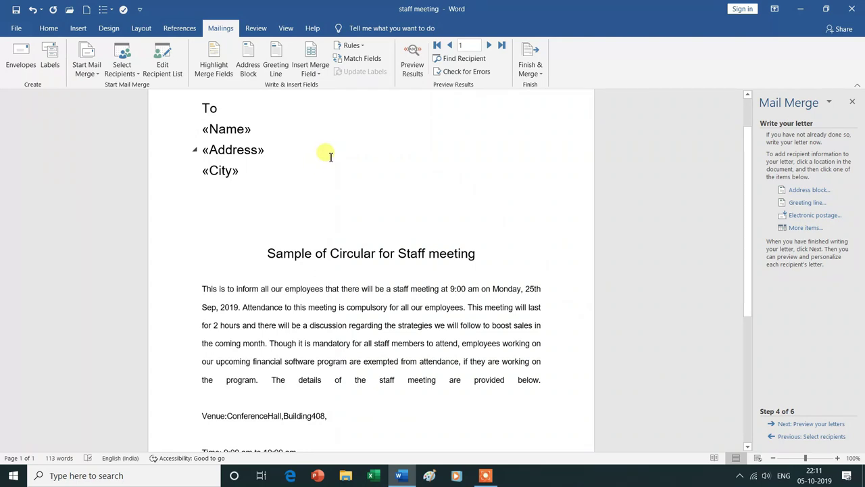
pyautogui.press('Return')
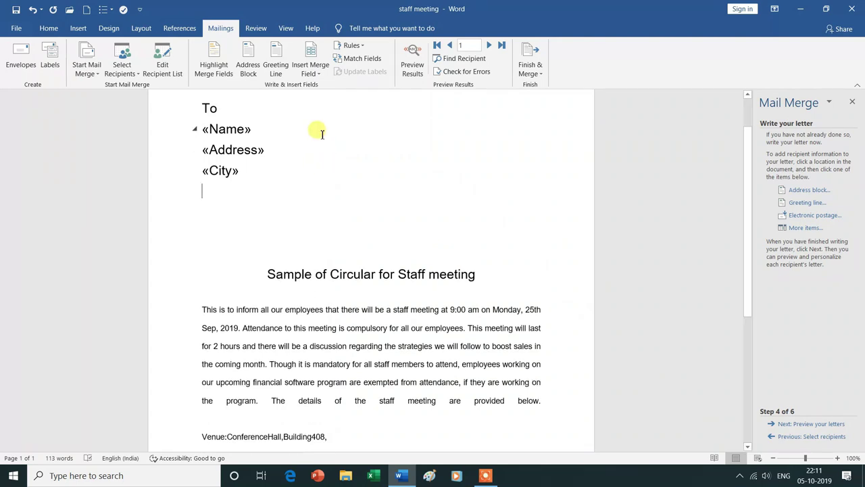
pyautogui.click(320, 73)
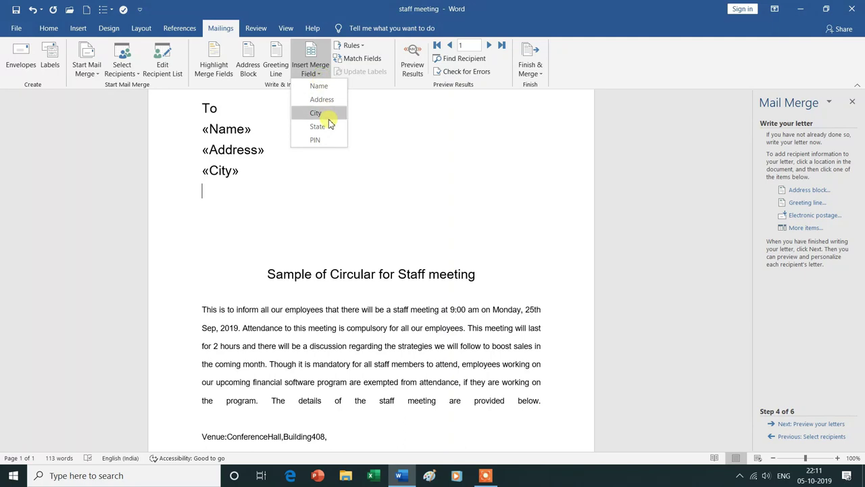
pyautogui.click(329, 128)
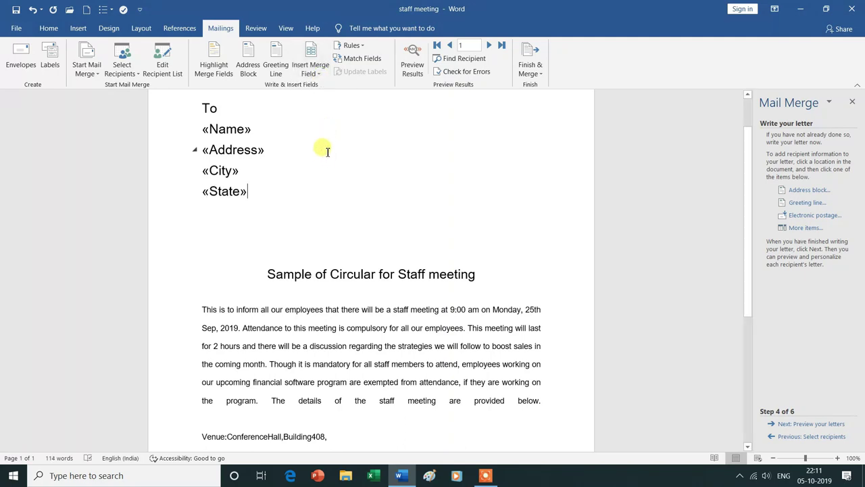
pyautogui.press('Return')
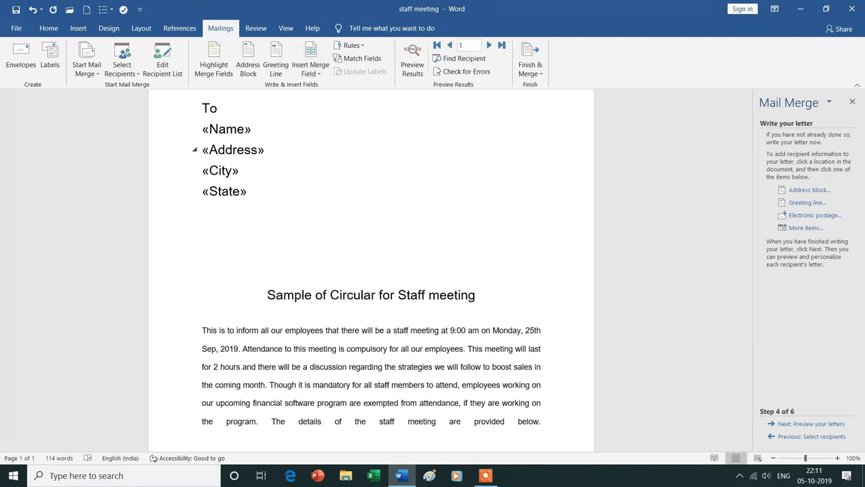
pyautogui.click(314, 73)
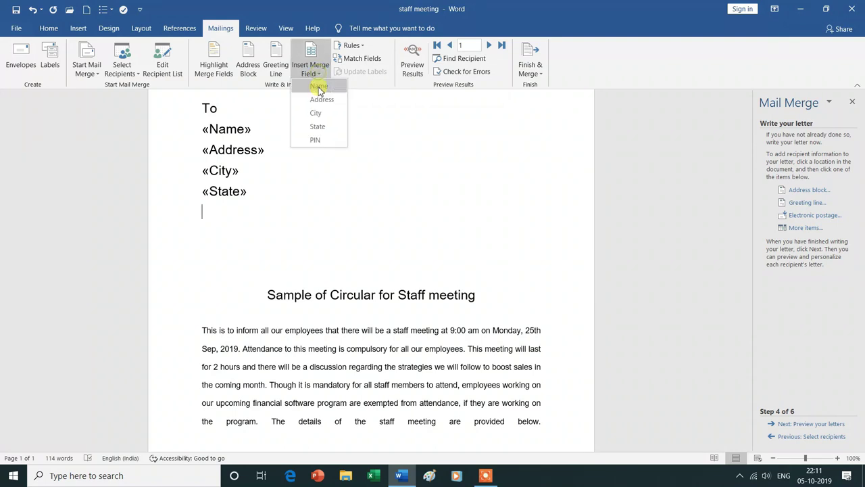
pyautogui.click(319, 140)
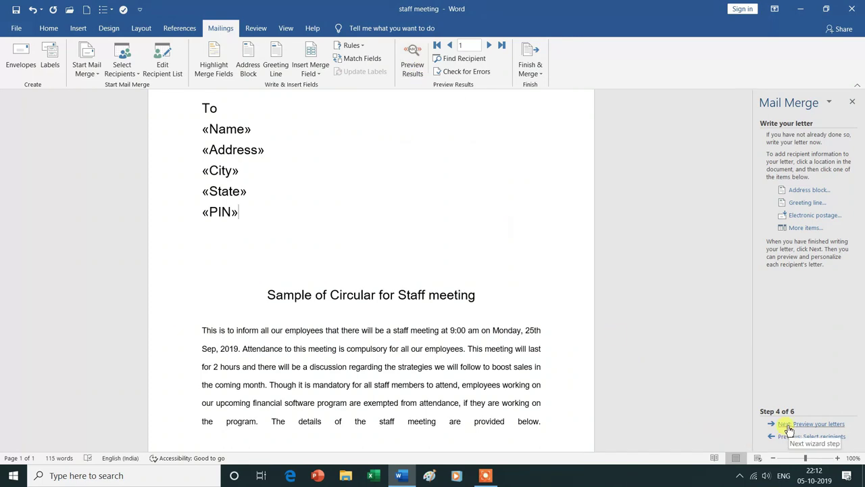
pyautogui.click(787, 424)
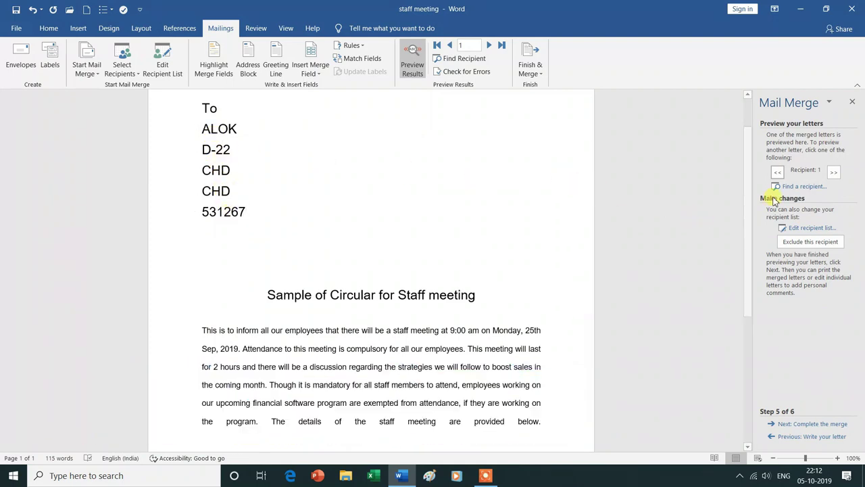
# - Preview recipients 2 and 3, then step back to recipient 1's letter
pyautogui.click(835, 175)
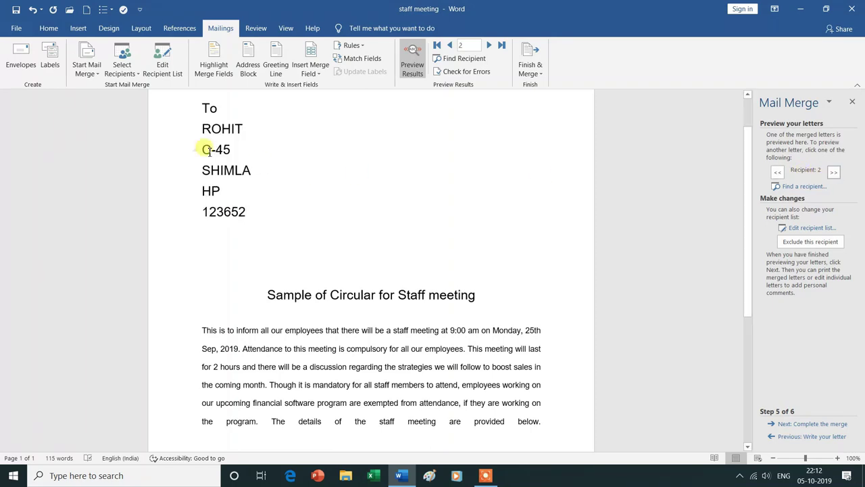
pyautogui.click(835, 173)
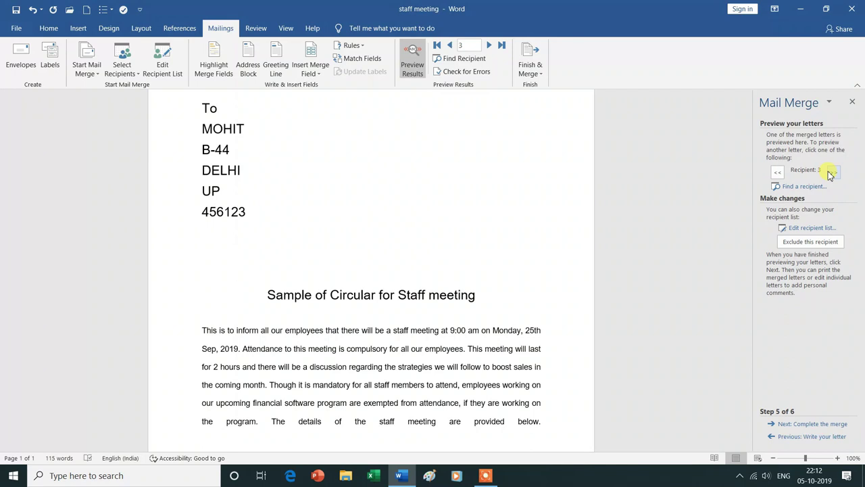
pyautogui.click(780, 173)
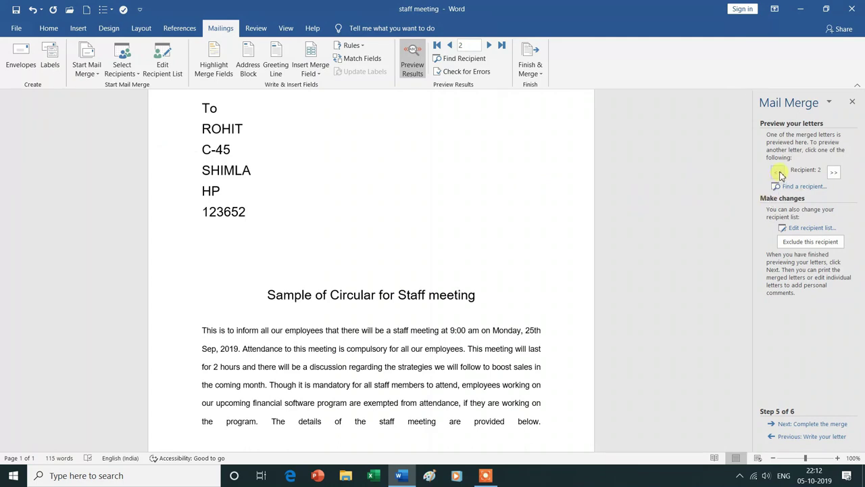
pyautogui.click(780, 173)
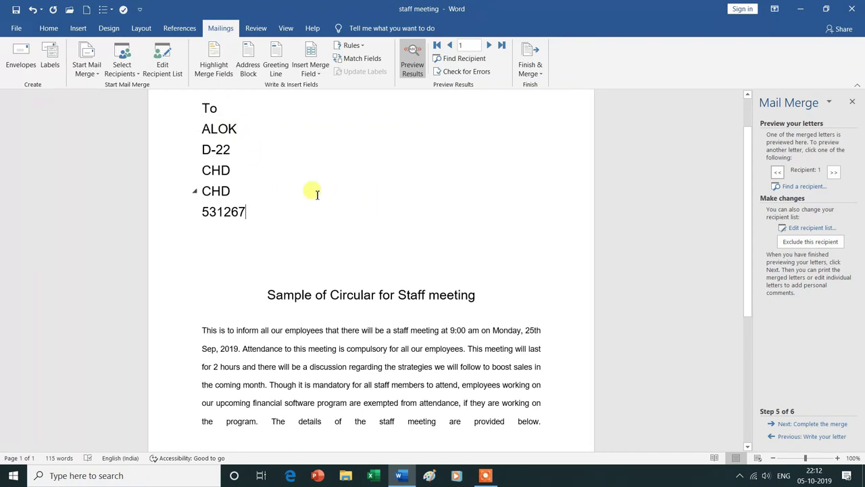
# - Complete the merge with Edit individual letters, merging All records into a new document
pyautogui.click(812, 426)
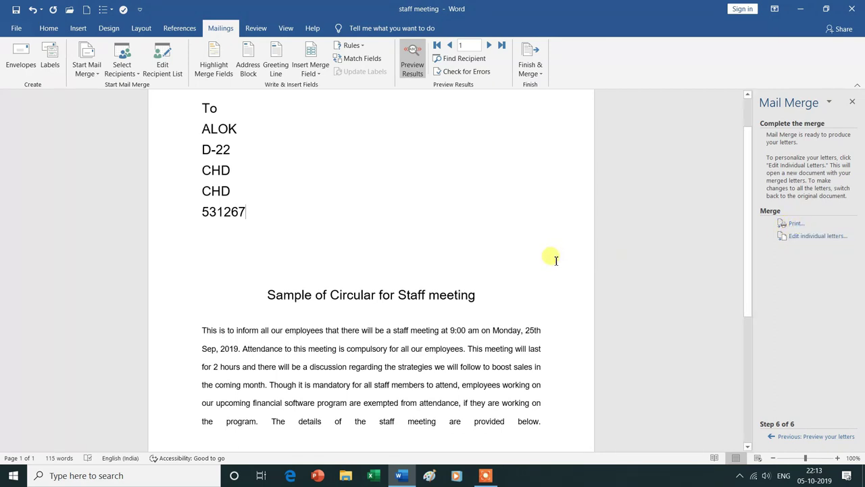
pyautogui.scroll(-3, 555, 261)
pyautogui.scroll(-3, 556, 260)
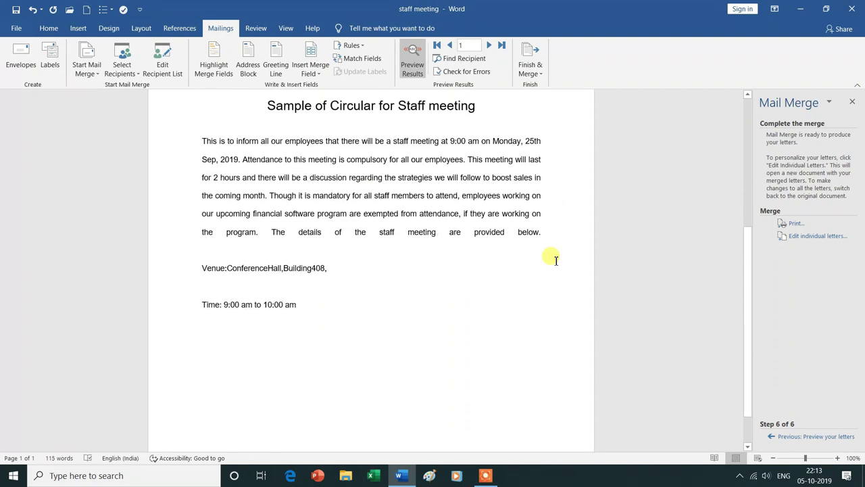
pyautogui.scroll(3, 553, 255)
pyautogui.scroll(2, 553, 256)
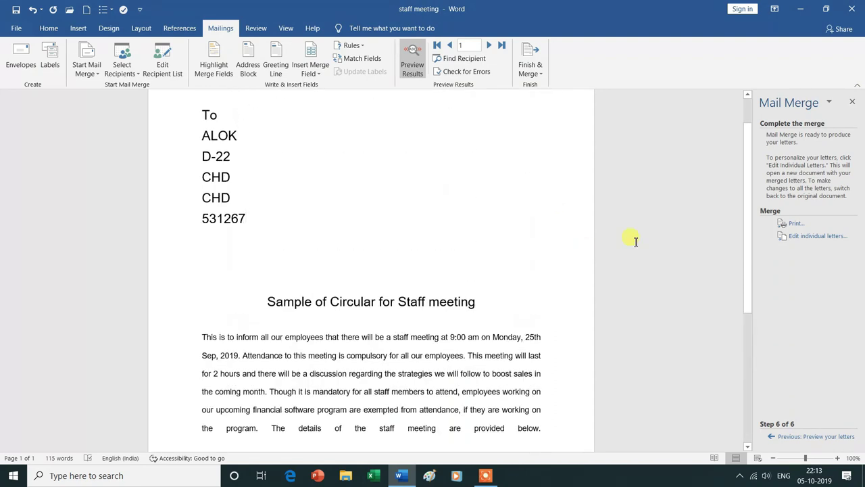
pyautogui.click(811, 237)
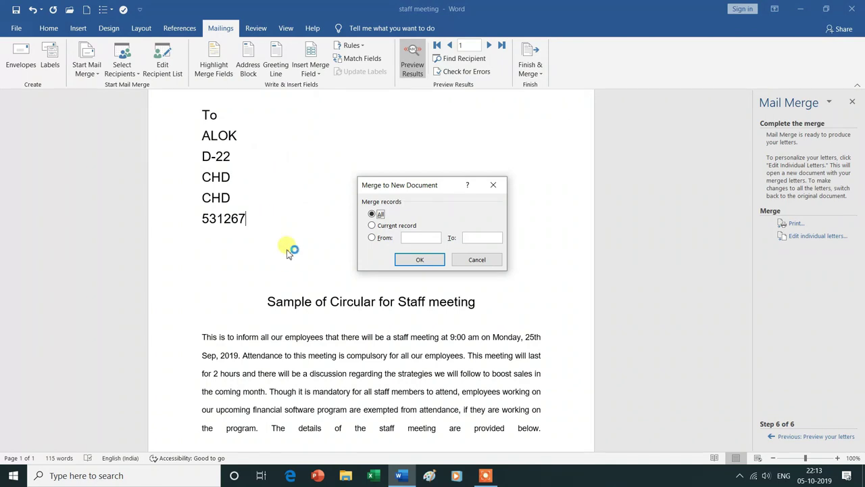
pyautogui.click(433, 268)
pyautogui.click(425, 259)
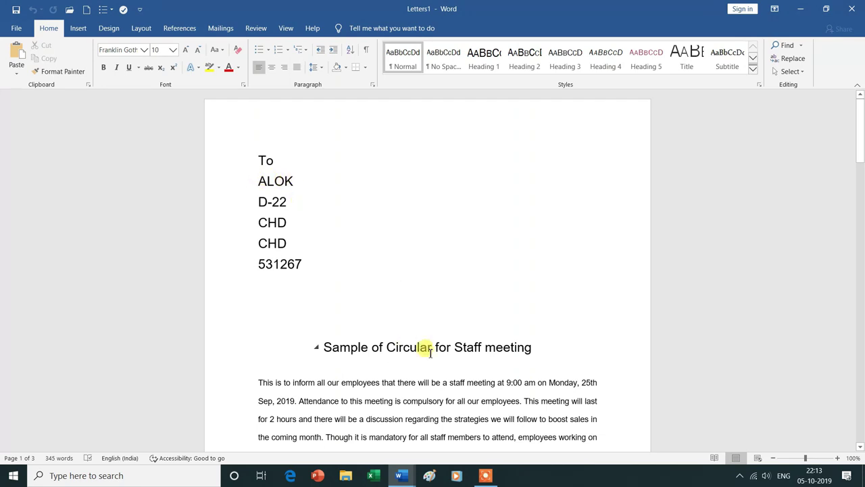
# - Scroll through the three merged circulars in Letters1 and back up
pyautogui.scroll(-3, 423, 345)
pyautogui.scroll(-3, 430, 352)
pyautogui.scroll(-3, 430, 352)
pyautogui.scroll(-2, 430, 352)
pyautogui.scroll(-2, 430, 352)
pyautogui.scroll(-2, 426, 350)
pyautogui.scroll(-3, 426, 350)
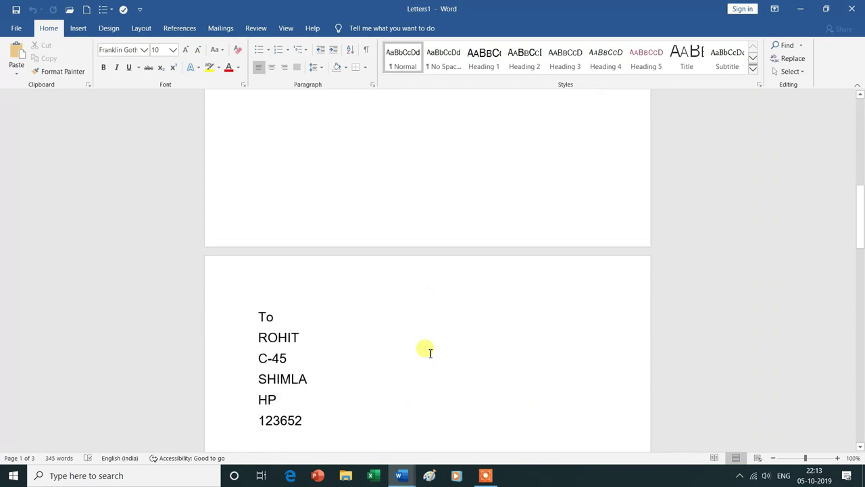
pyautogui.scroll(-2, 407, 335)
pyautogui.scroll(-2, 409, 335)
pyautogui.scroll(-3, 411, 336)
pyautogui.scroll(-2, 415, 335)
pyautogui.scroll(-2, 414, 336)
pyautogui.scroll(-2, 414, 335)
pyautogui.scroll(-3, 414, 335)
pyautogui.scroll(-3, 414, 335)
pyautogui.scroll(-3, 411, 332)
pyautogui.scroll(-3, 411, 332)
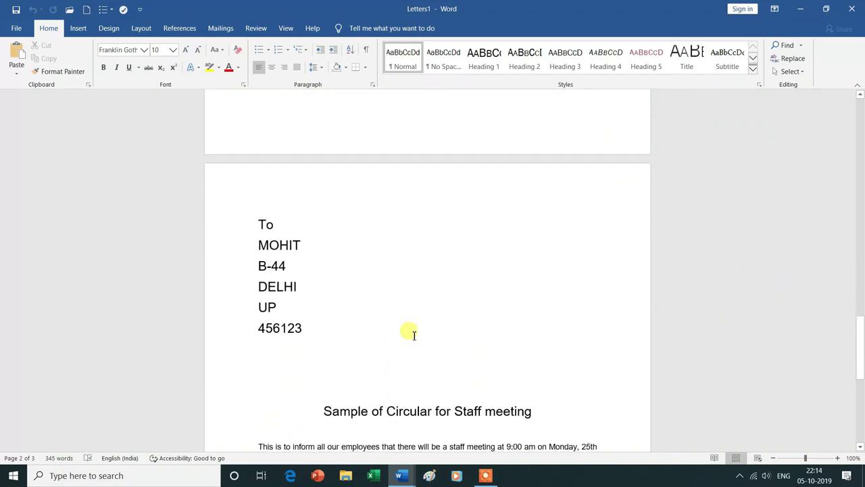
pyautogui.scroll(-3, 411, 332)
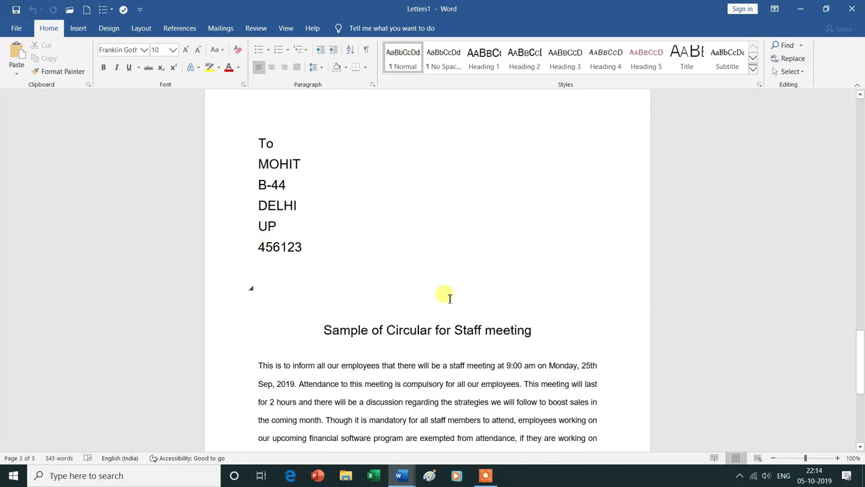
pyautogui.scroll(-3, 446, 295)
pyautogui.scroll(-3, 449, 297)
pyautogui.scroll(-3, 449, 298)
pyautogui.scroll(-1, 444, 296)
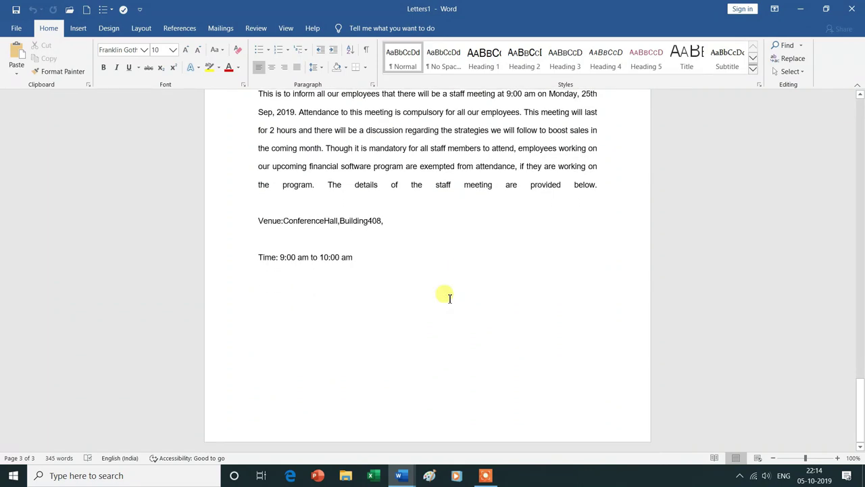
pyautogui.scroll(1, 449, 299)
pyautogui.scroll(3, 449, 298)
pyautogui.scroll(3, 450, 300)
pyautogui.scroll(2, 452, 304)
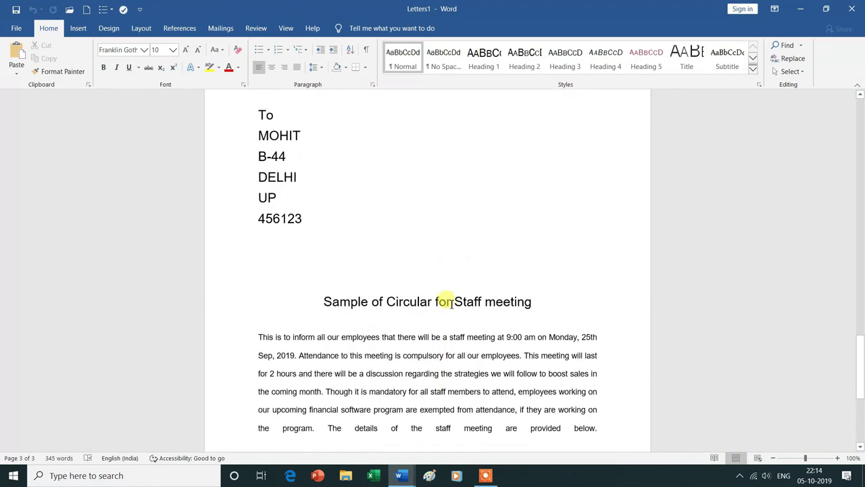
pyautogui.scroll(5, 472, 343)
pyautogui.scroll(3, 472, 344)
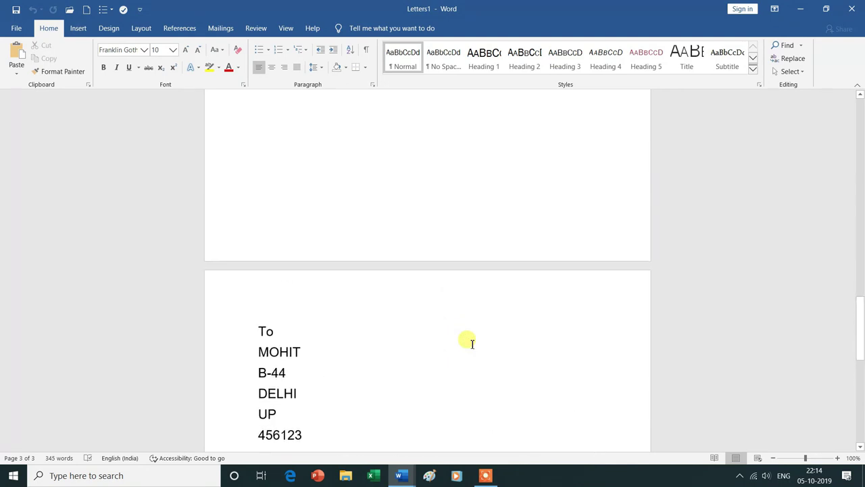